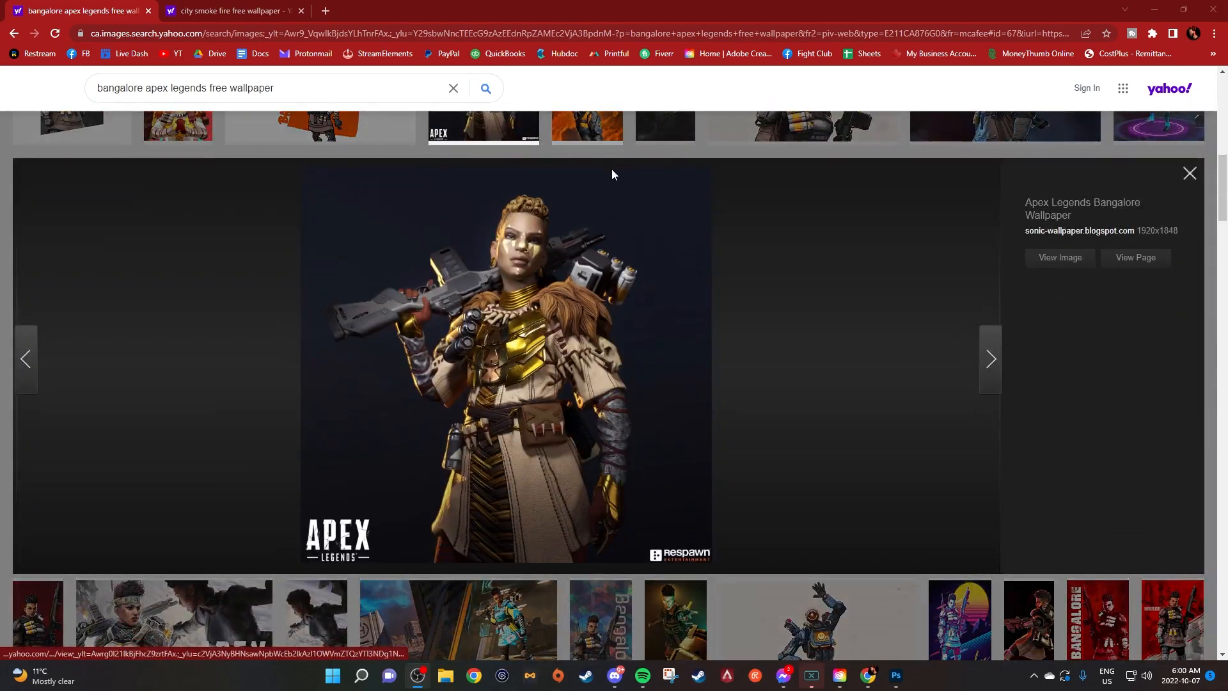
Copy the Apex Legends Bangalore wallpaper image from the search results, switch to Photoshop and paste it onto the blank 1280 × 720 px canvas
right_click(492, 328)
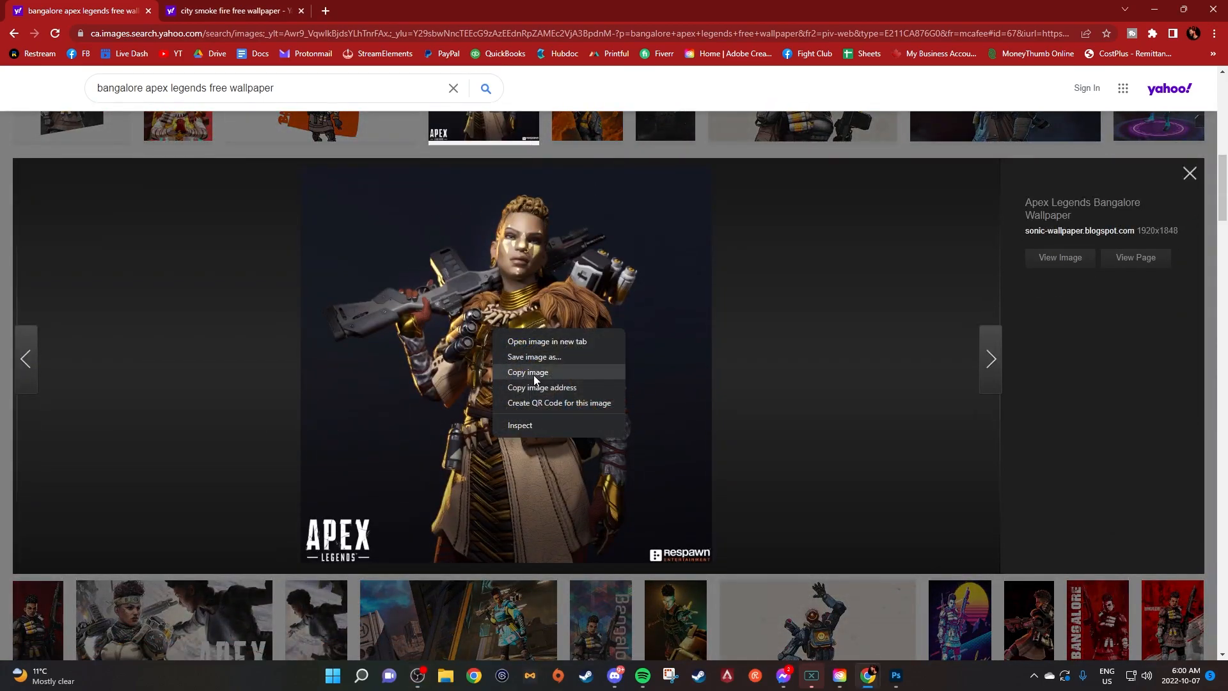
click(533, 373)
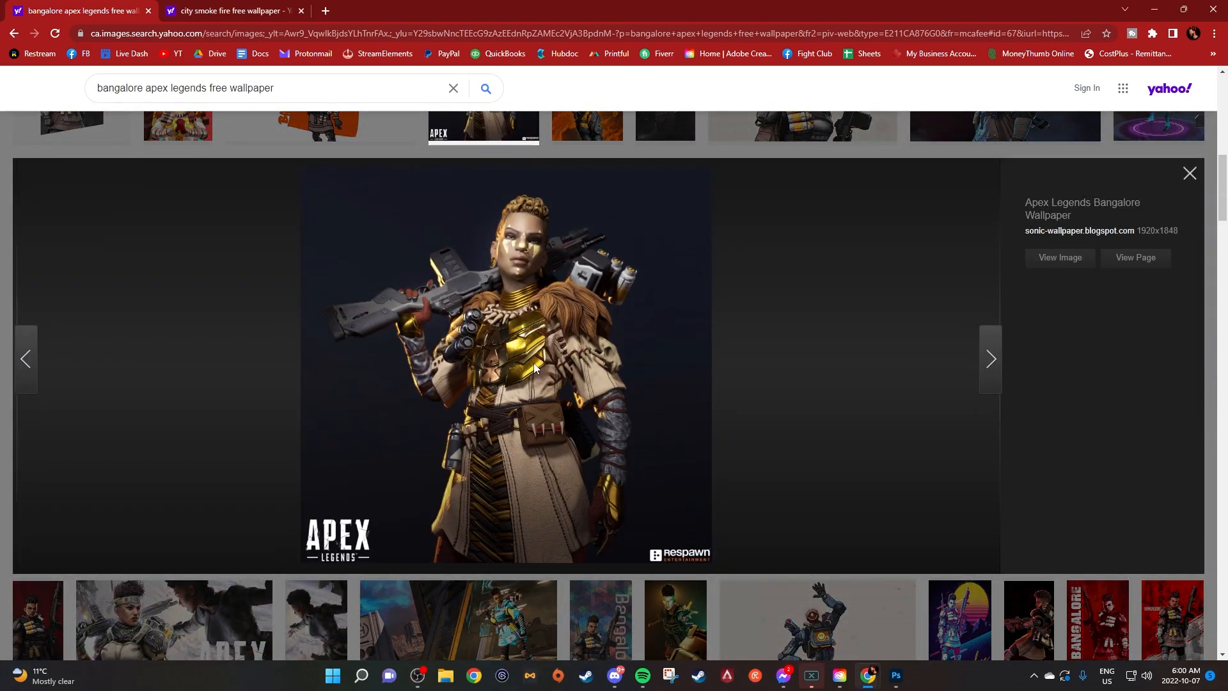
click(846, 679)
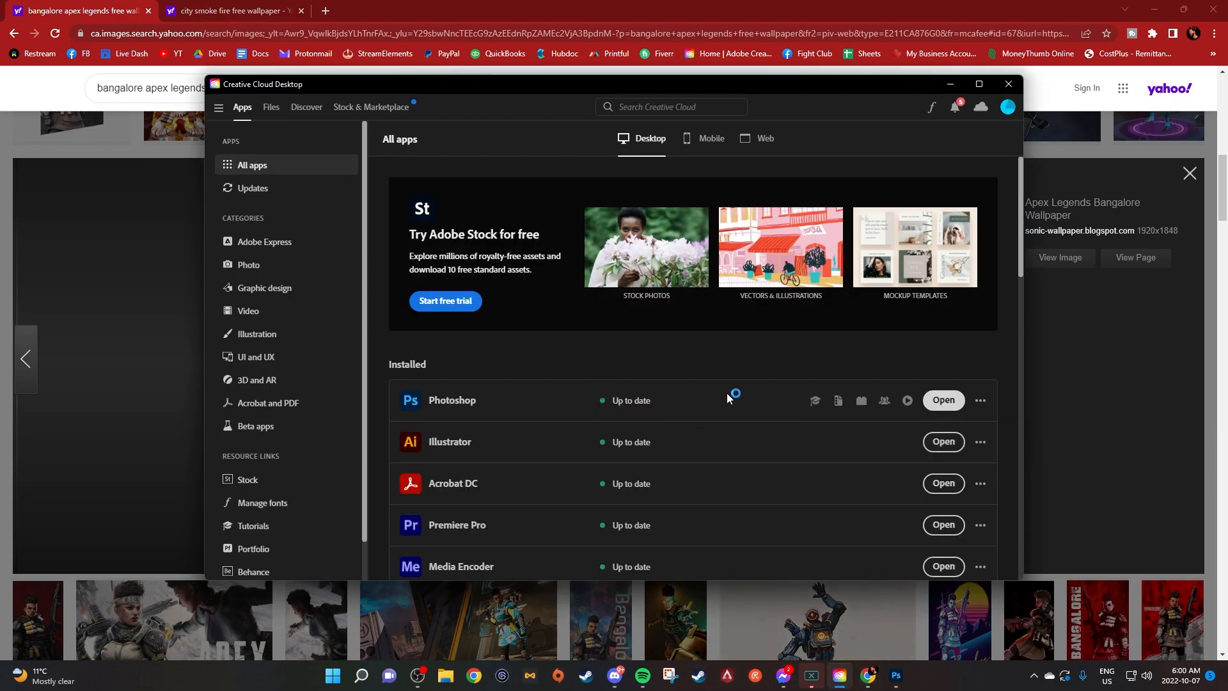
click(896, 676)
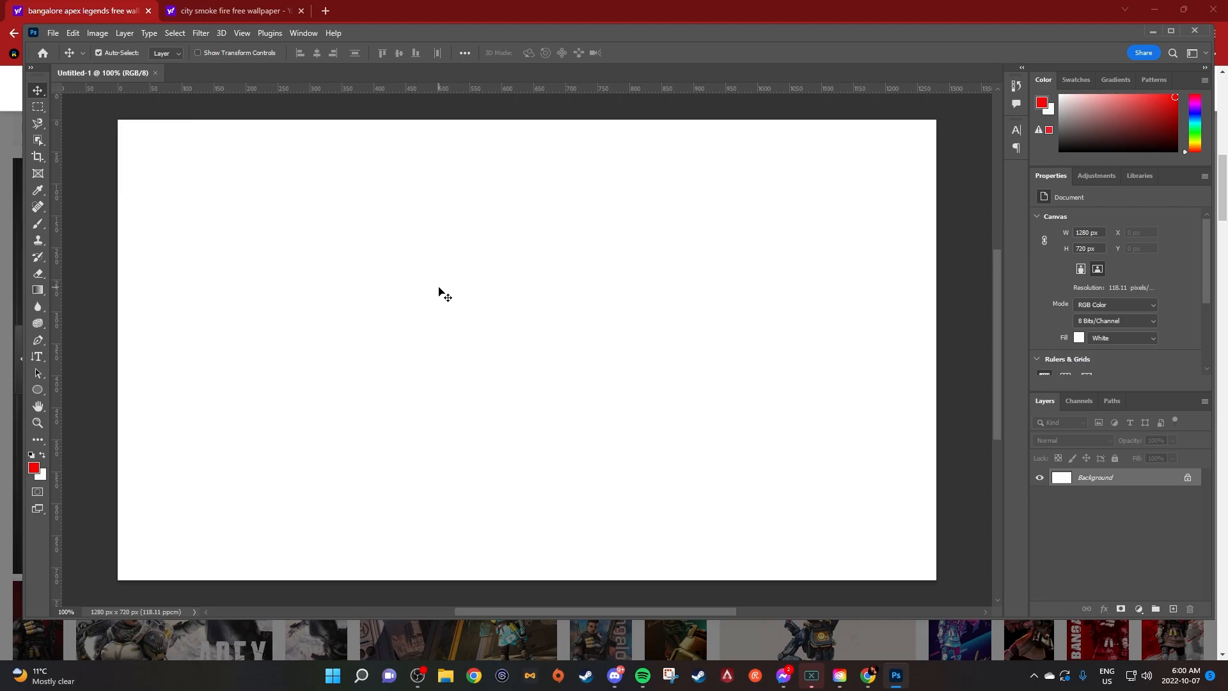
key(ctrl+v)
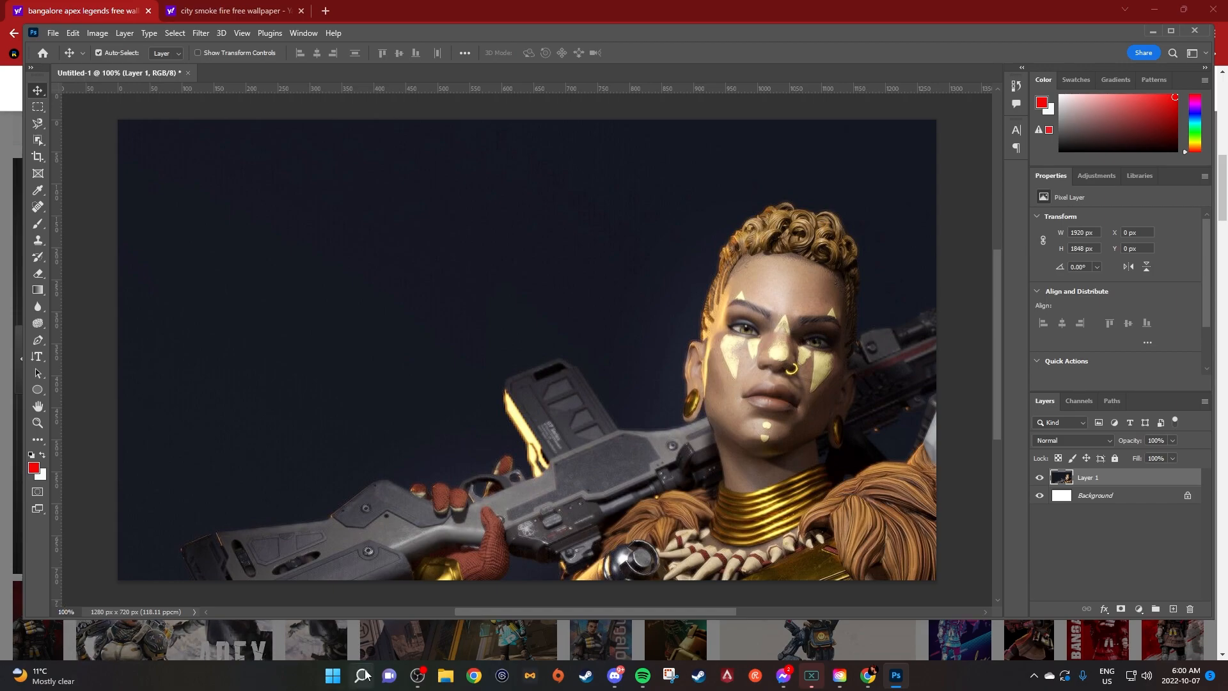
Scale the pasted character picture down to about 749 × 721 px with Free Transform and place it near the canvas centre
mouse_move(364, 675)
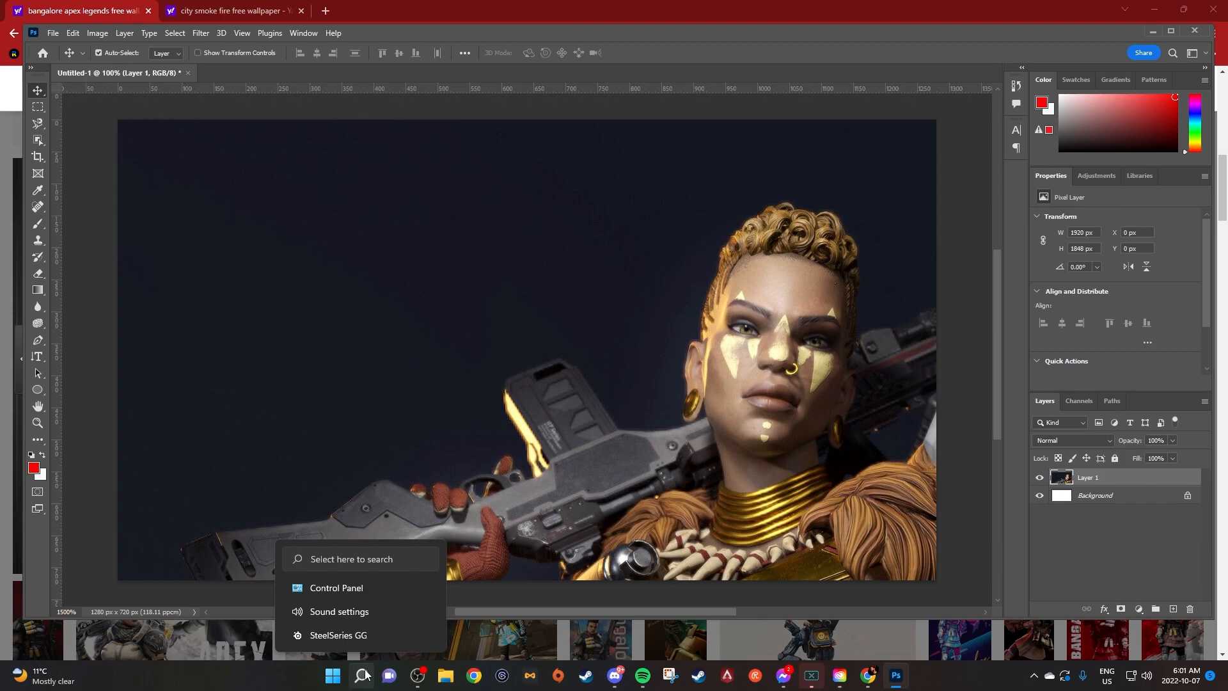
key(ctrl+minus)
key(ctrl+minus)
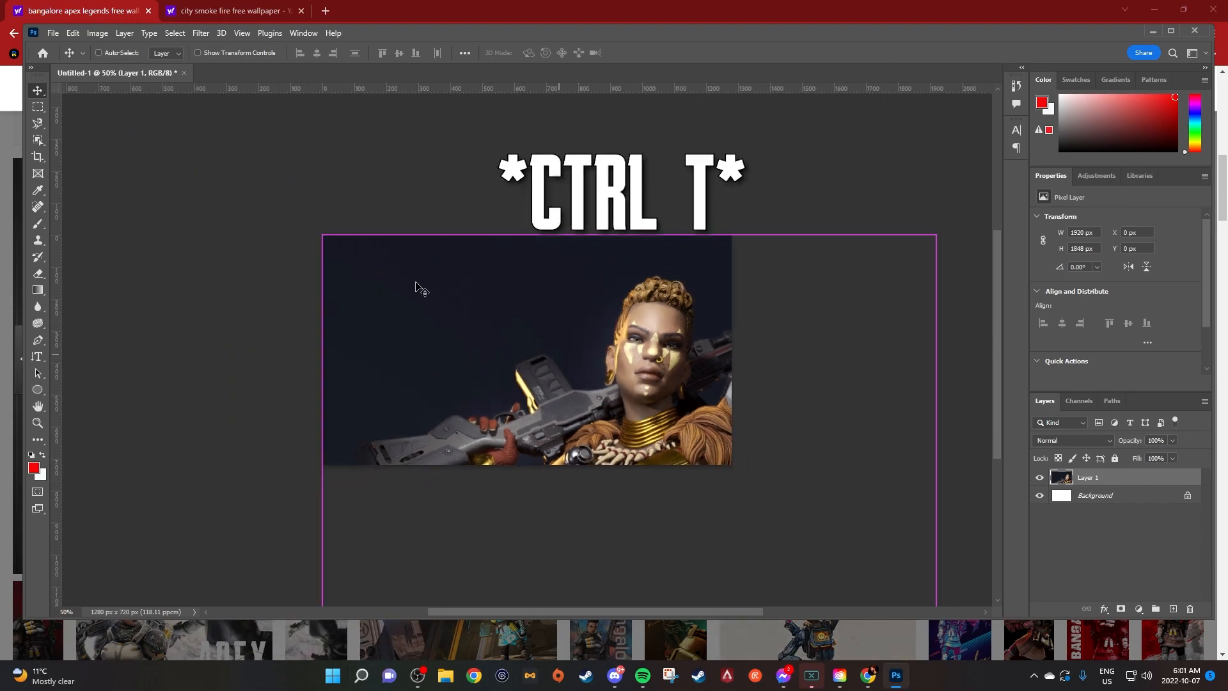
key(ctrl+t)
drag(324, 237, 670, 563)
drag(796, 577, 509, 135)
drag(570, 423, 619, 322)
drag(418, 202, 462, 248)
drag(573, 338, 566, 314)
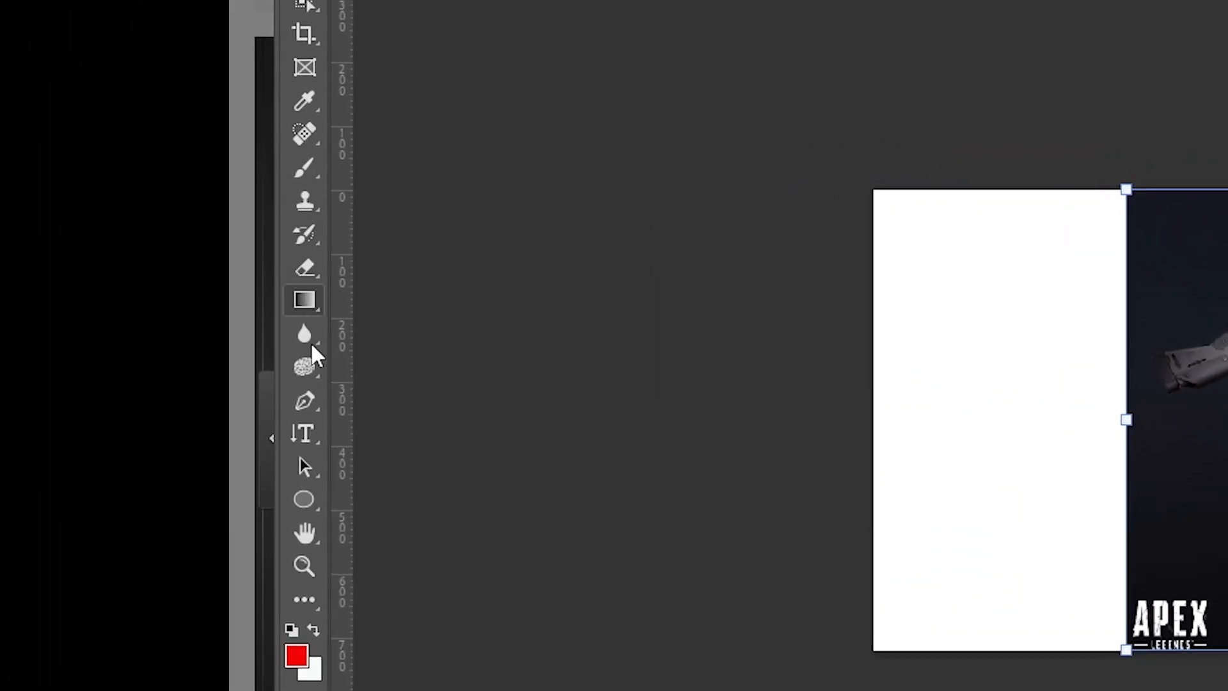
Trace a closed Pen tool path around the character's whole outline, including the rifle and the canisters on her back
click(313, 402)
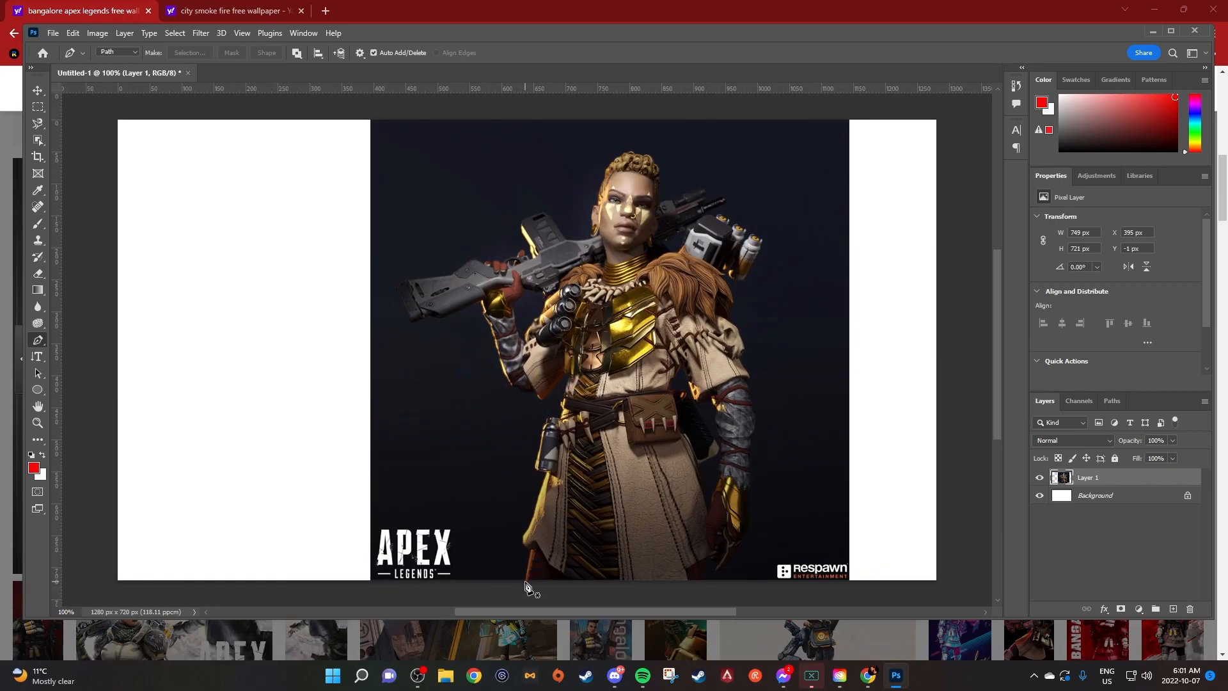
click(525, 580)
click(529, 564)
click(525, 545)
click(541, 490)
click(535, 468)
click(541, 437)
click(547, 419)
click(560, 402)
click(567, 380)
click(545, 399)
click(515, 388)
click(497, 346)
click(443, 319)
click(412, 324)
click(406, 282)
click(488, 262)
click(502, 259)
click(516, 256)
click(528, 252)
click(524, 220)
click(543, 214)
click(554, 221)
click(575, 240)
click(593, 218)
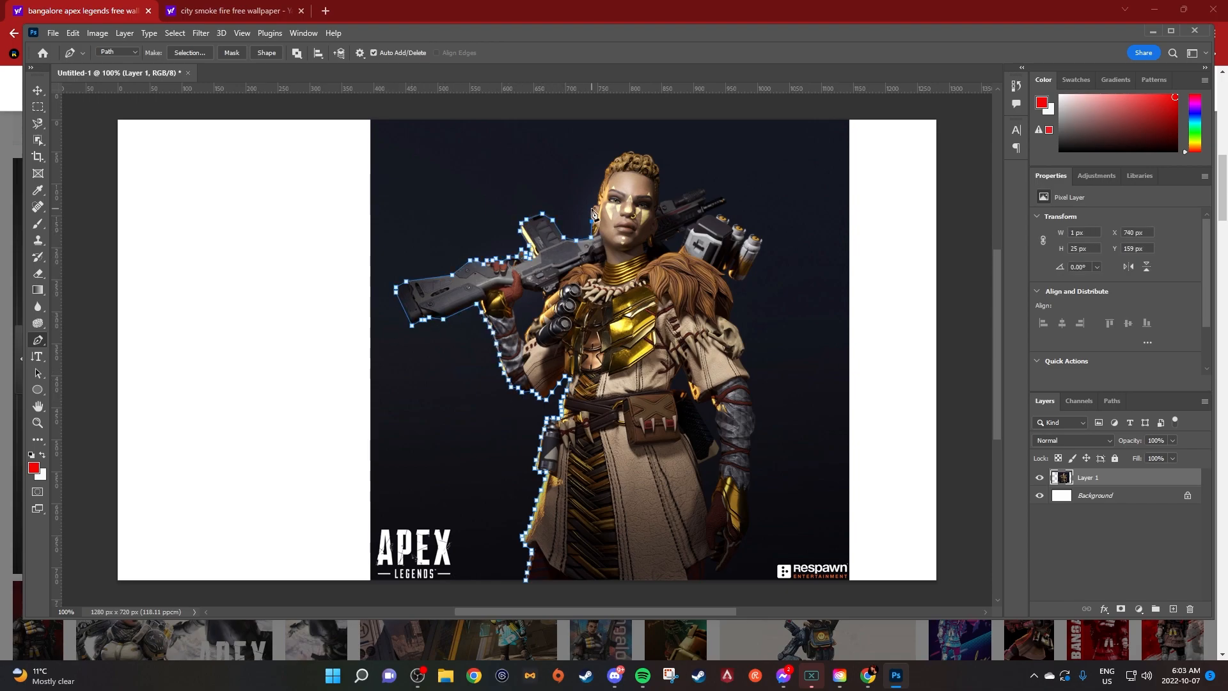
click(599, 191)
click(607, 168)
click(630, 151)
click(658, 168)
click(681, 193)
click(703, 188)
click(725, 203)
click(730, 221)
click(754, 233)
click(761, 253)
click(736, 282)
click(733, 320)
click(742, 349)
click(748, 362)
click(753, 390)
click(759, 416)
click(757, 435)
click(752, 472)
click(749, 517)
click(746, 535)
click(731, 558)
click(716, 570)
click(707, 579)
click(525, 580)
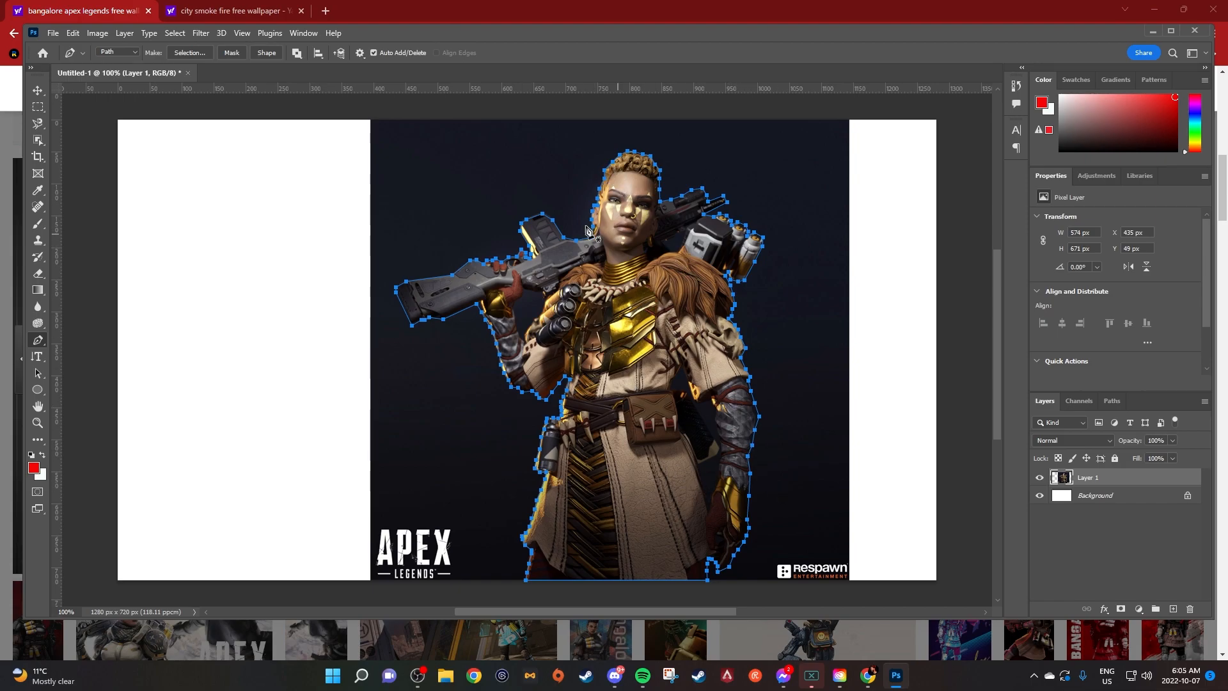
Convert the outline path into a new anti-aliased selection with a feather radius of 1 pixel
right_click(570, 353)
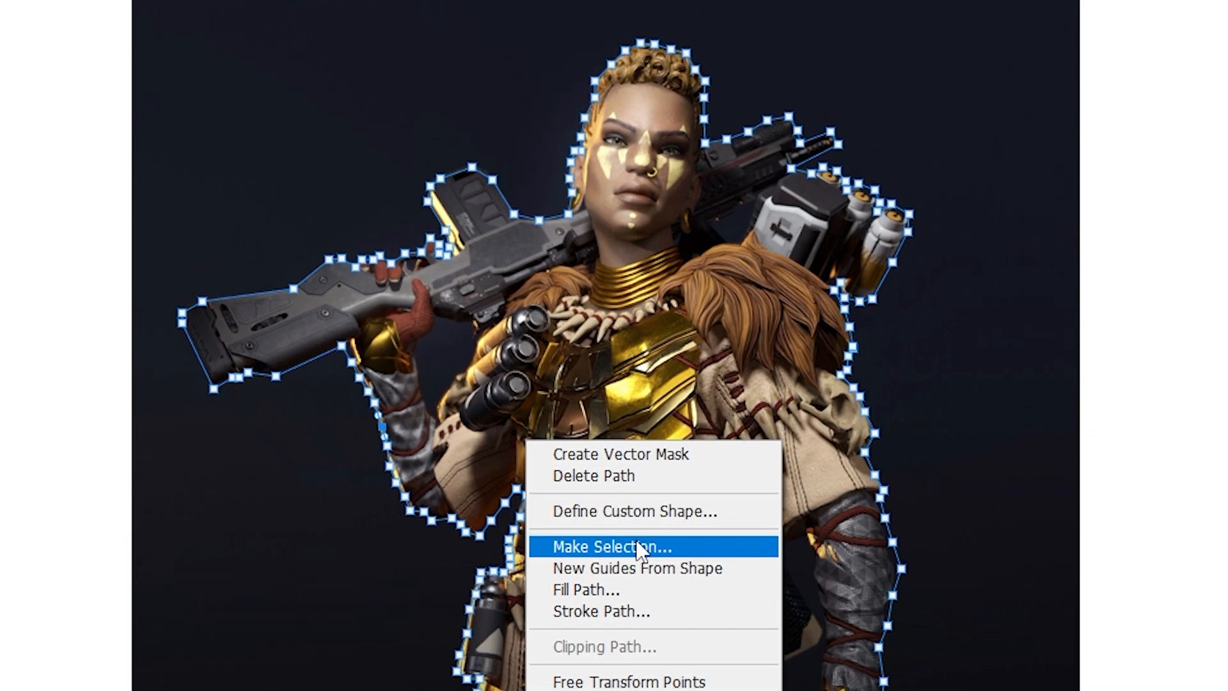
click(633, 464)
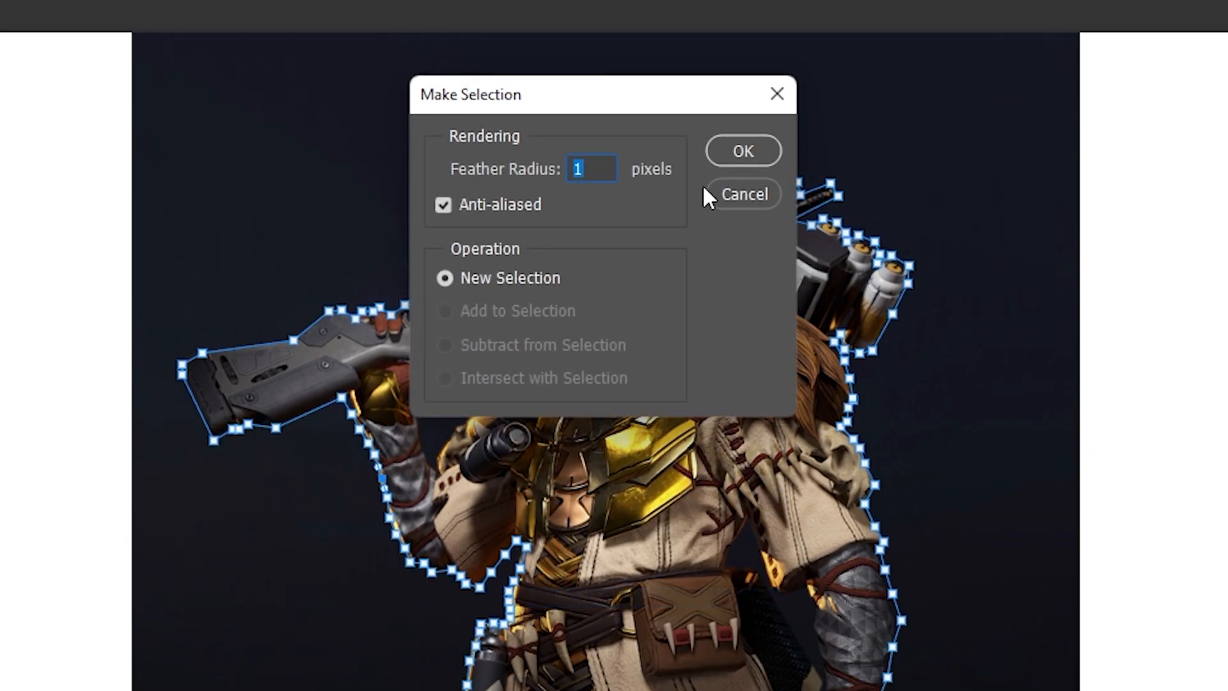
click(752, 150)
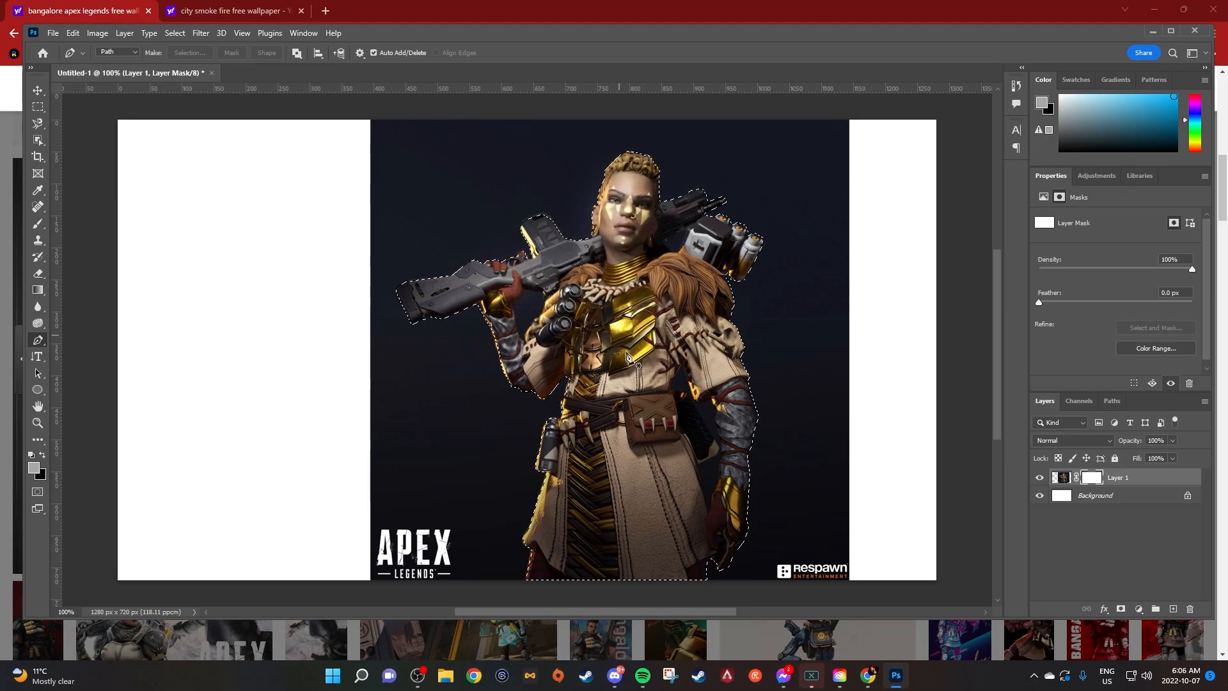
Paste the selected character as a new layer and move the cutout sideways off the original picture
click(289, 290)
key(ctrl+v)
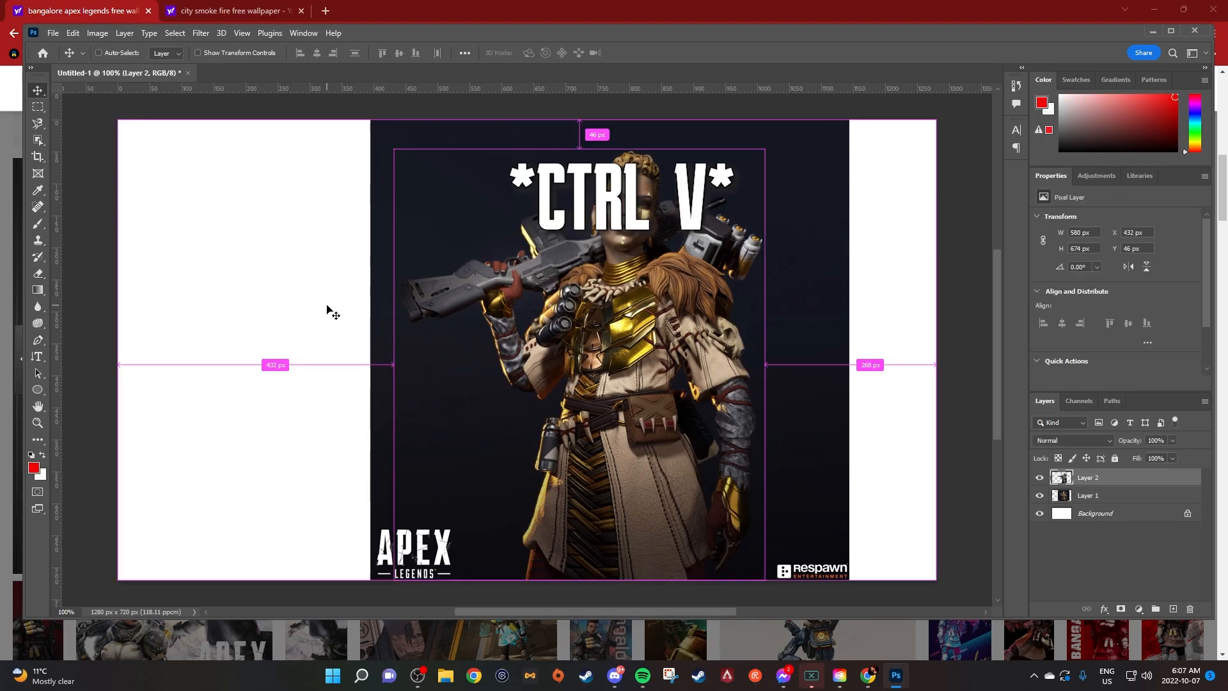
drag(606, 292, 353, 298)
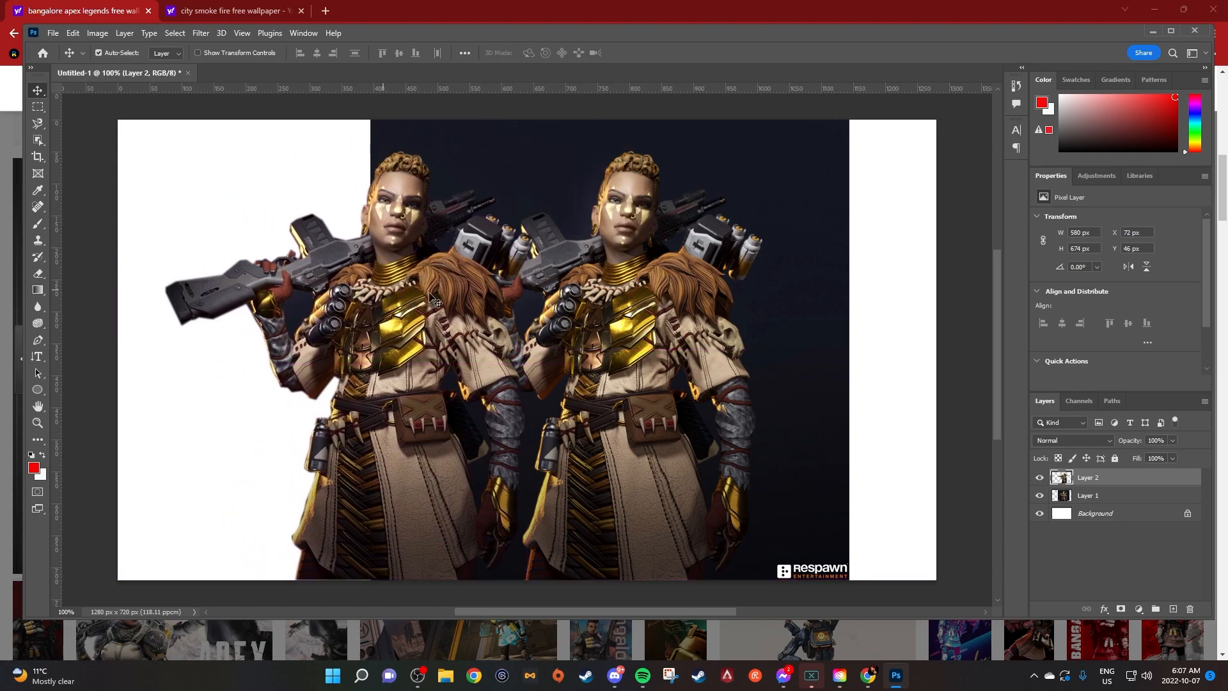
Delete the original picture layer and reposition the character cutout near the middle of the white canvas
drag(806, 206, 919, 262)
right_click(807, 267)
right_click(906, 256)
click(946, 180)
click(559, 254)
drag(448, 301, 642, 300)
drag(591, 336, 531, 312)
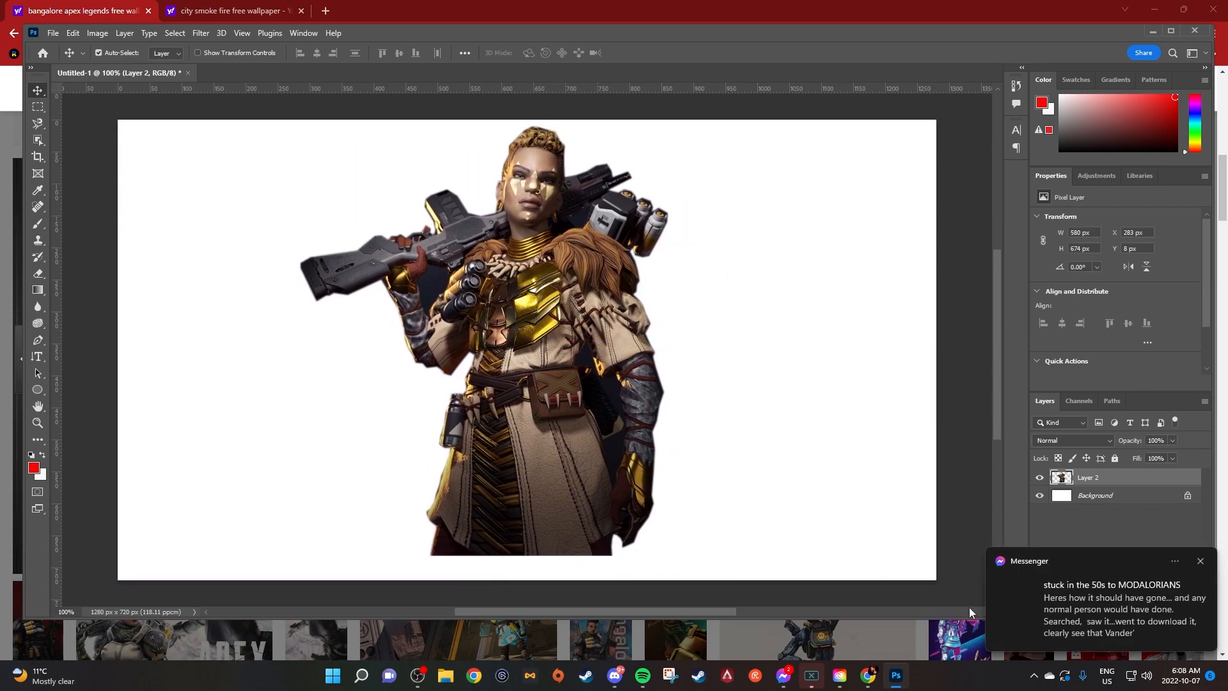
drag(314, 309, 309, 318)
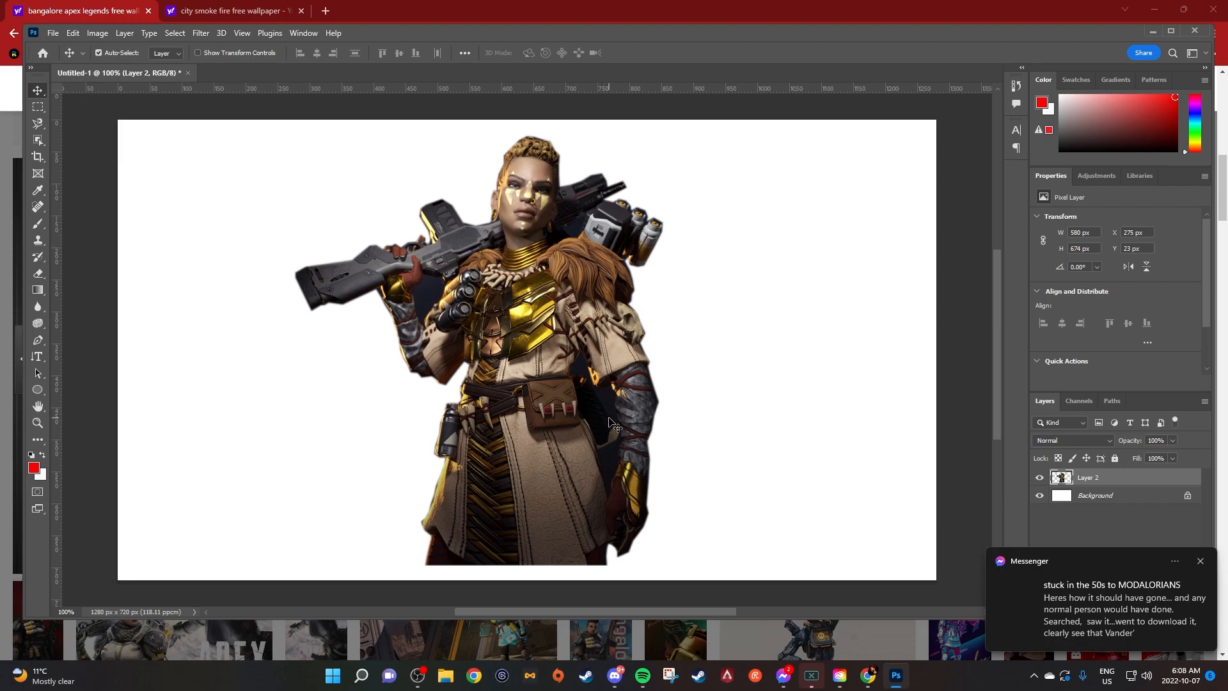
Trace the dark gap between the raised arm and the chest canisters with the Pen tool and delete it from the cutout
key(a)
click(36, 341)
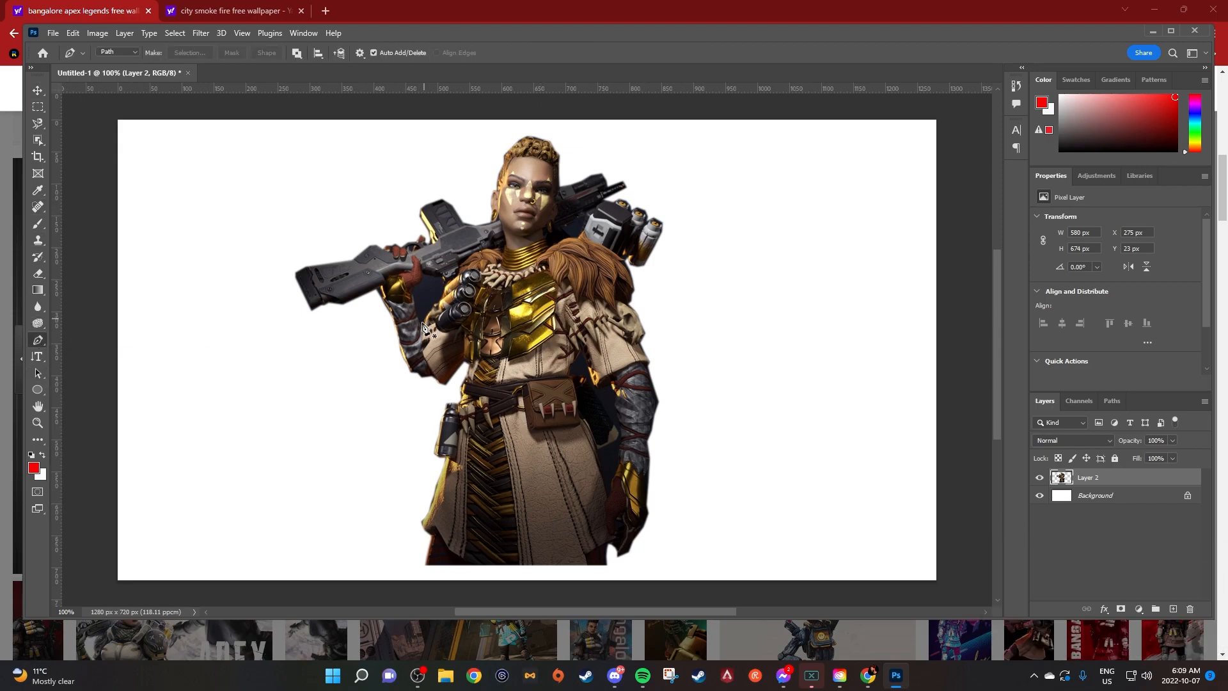
click(426, 324)
click(428, 314)
click(444, 284)
click(441, 276)
click(432, 275)
click(425, 273)
click(422, 282)
click(414, 287)
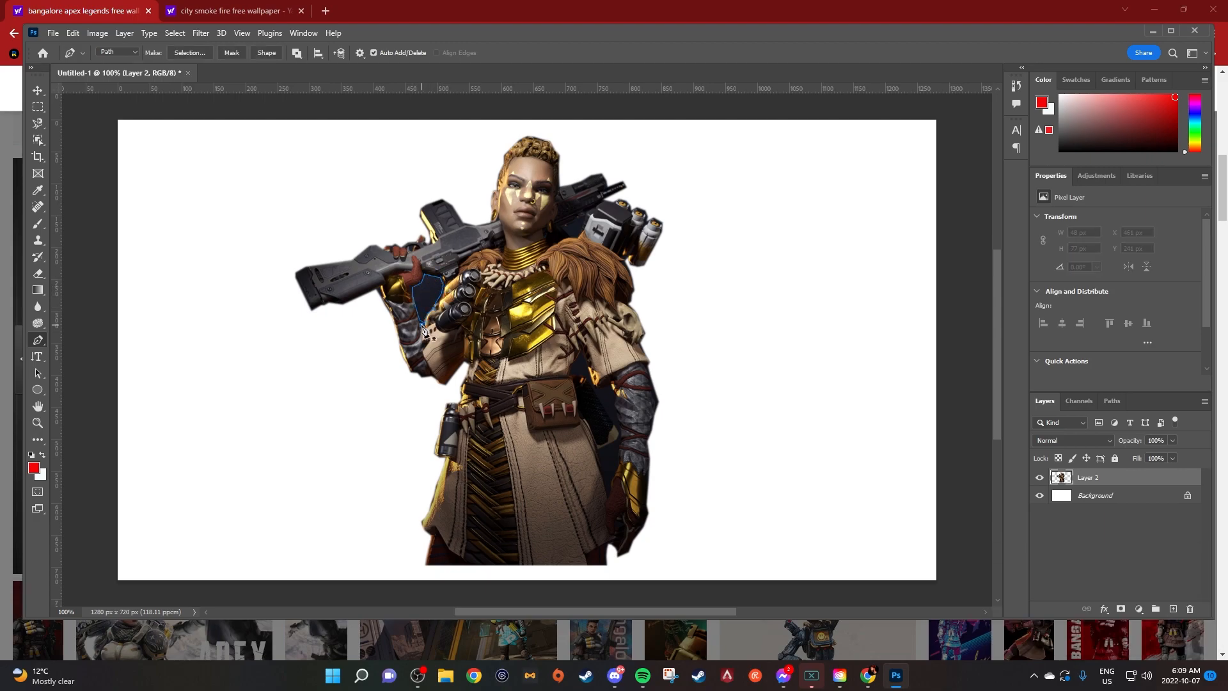
click(424, 324)
key(ctrl+Return)
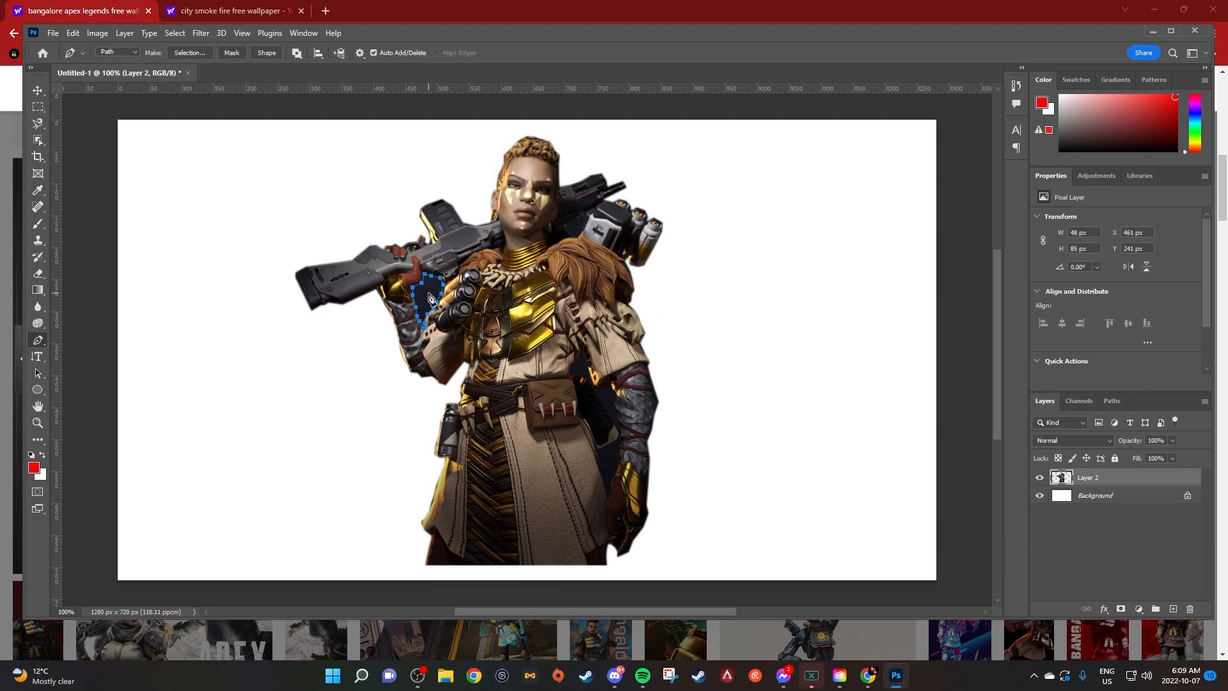
key(Delete)
key(ctrl+d)
Outline the leftover dark background between the lowered arm and the waist with Pen paths and delete it from the cutout
click(579, 351)
click(569, 374)
click(598, 387)
click(608, 384)
click(616, 403)
click(617, 422)
click(568, 376)
right_click(630, 291)
click(681, 344)
key(Return)
key(Delete)
click(619, 442)
right_click(700, 332)
click(751, 386)
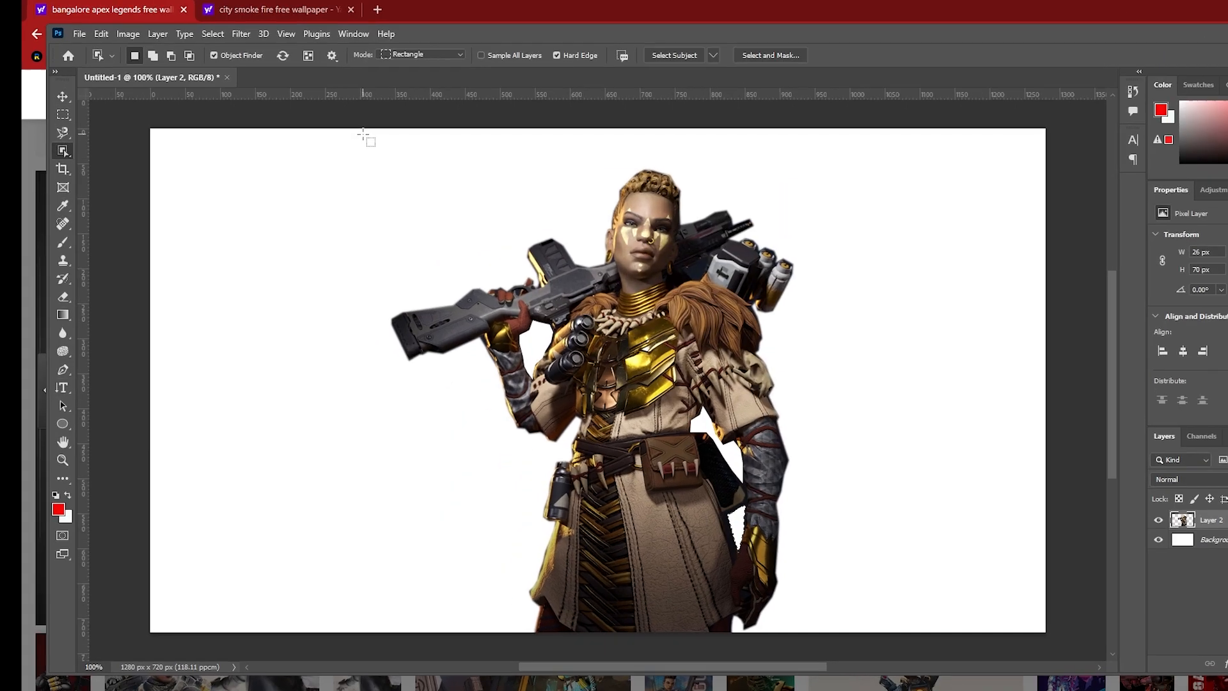
Select the character with the Object Selection tool and add a layer mask from that selection
drag(314, 124, 805, 579)
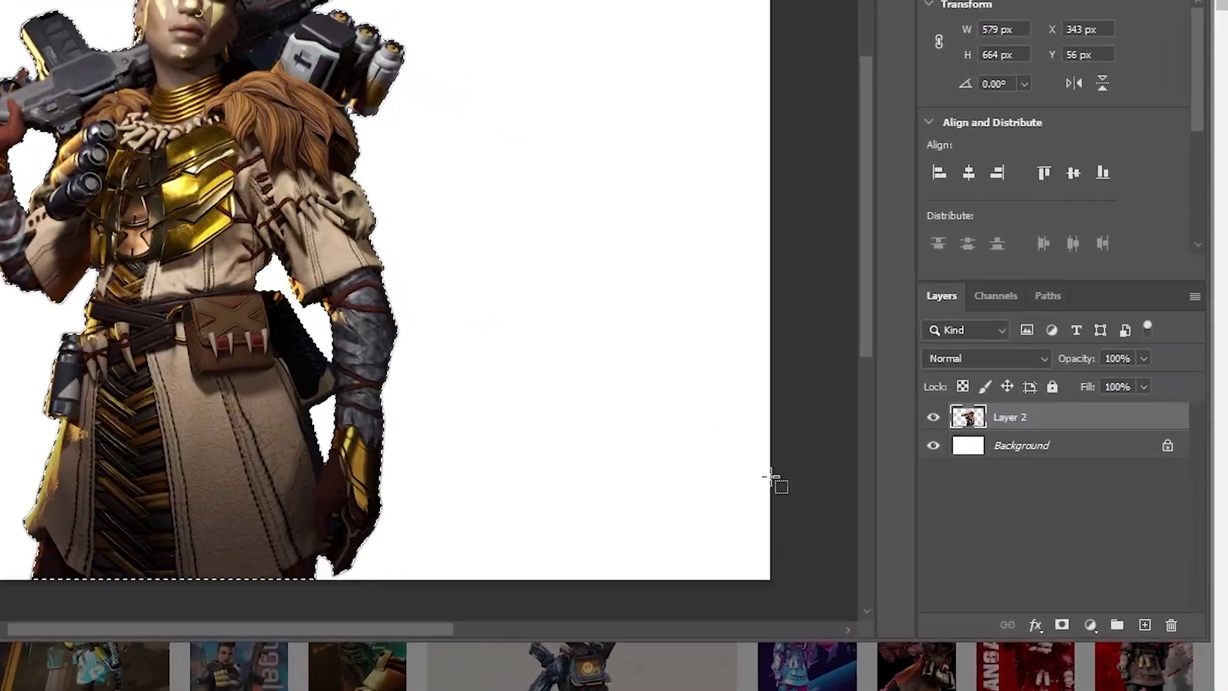
click(1062, 624)
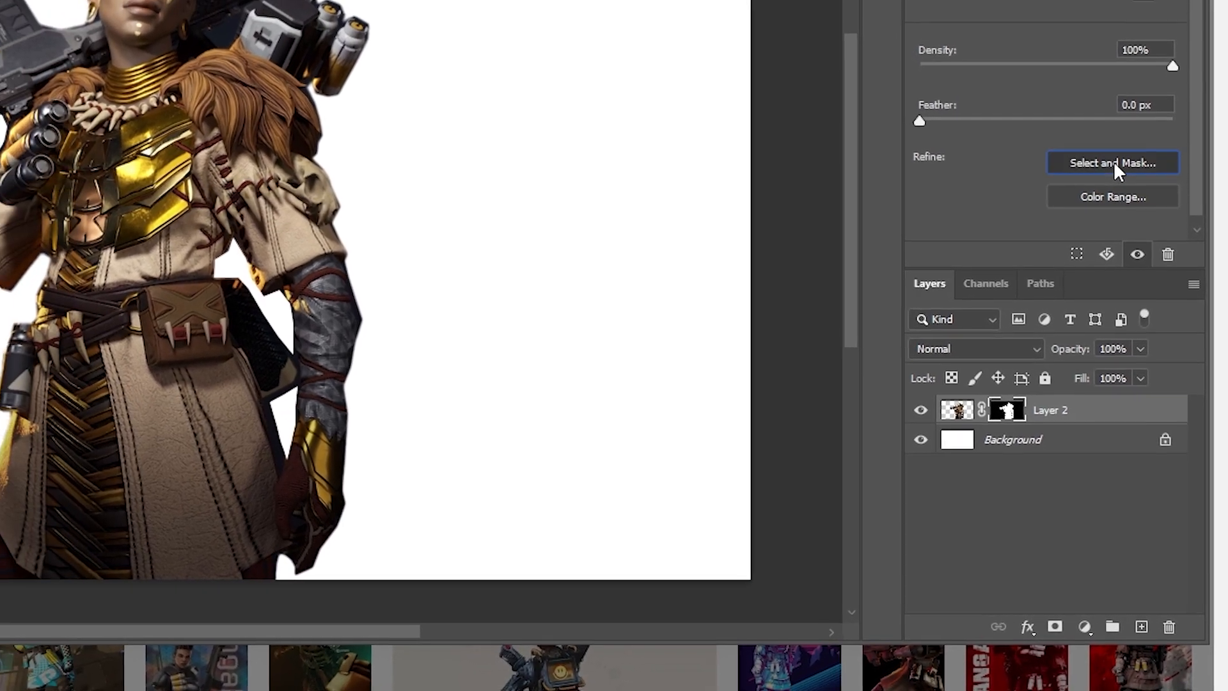
Refine the character's layer mask in Select and Mask with slight smoothing and Shift Edge at -14%
click(1049, 79)
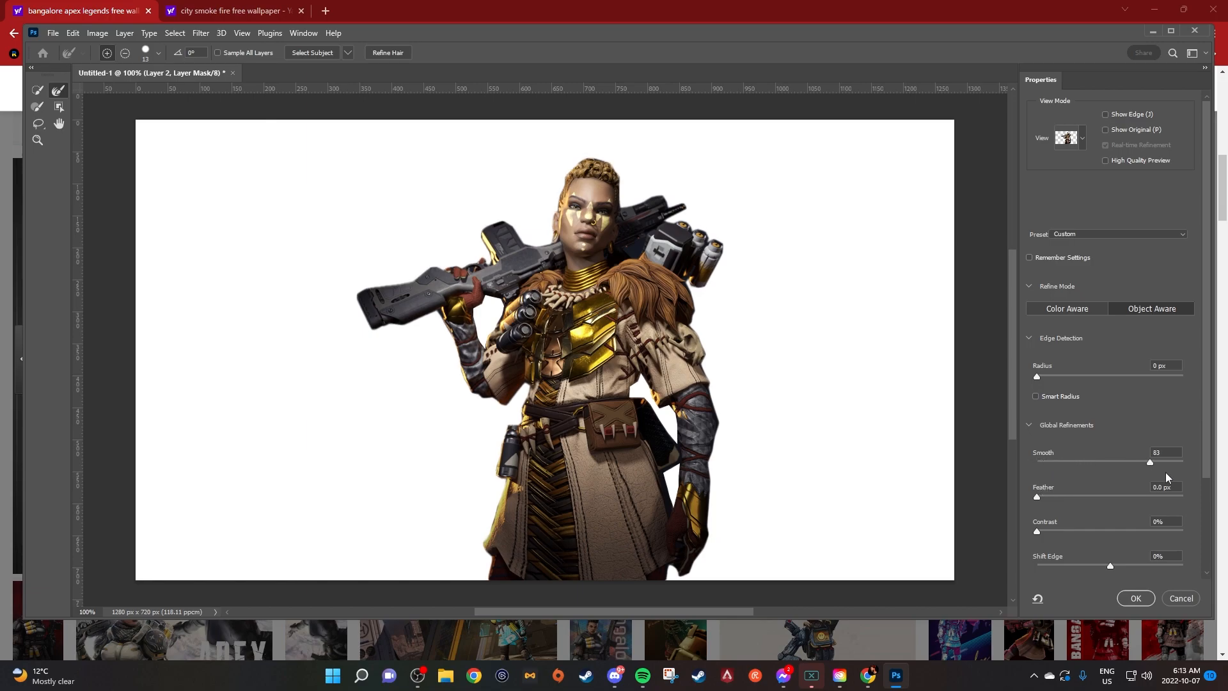
drag(1117, 461, 1013, 484)
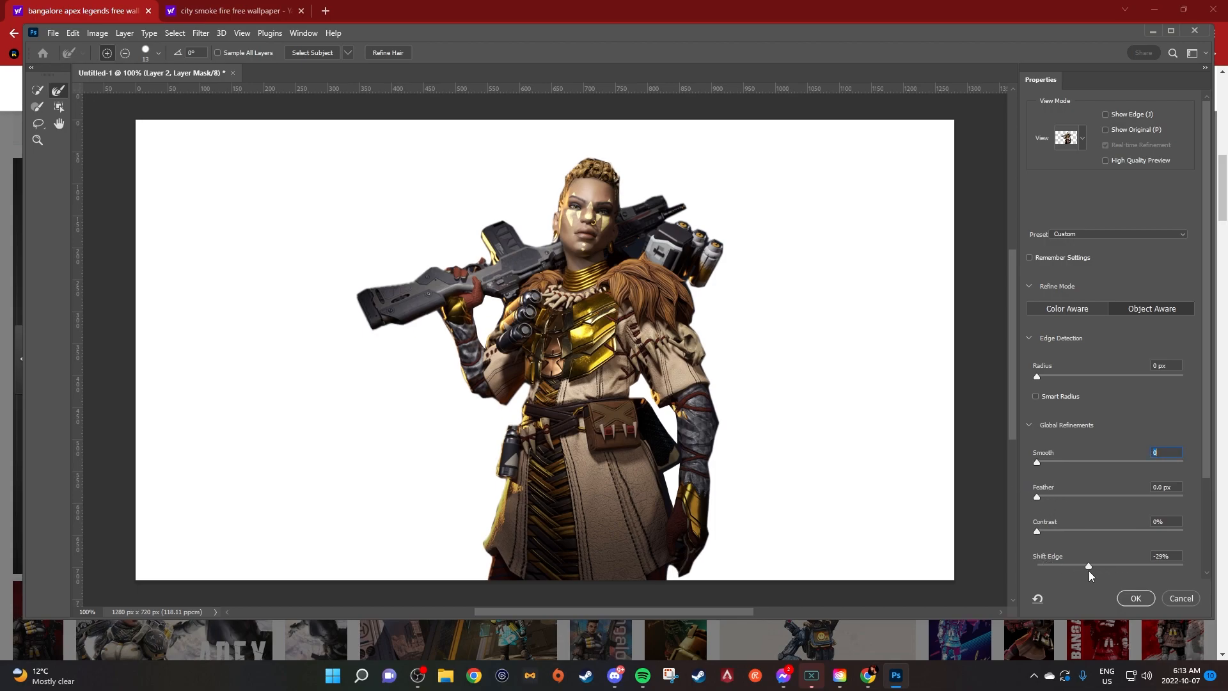
drag(1081, 573, 1073, 571)
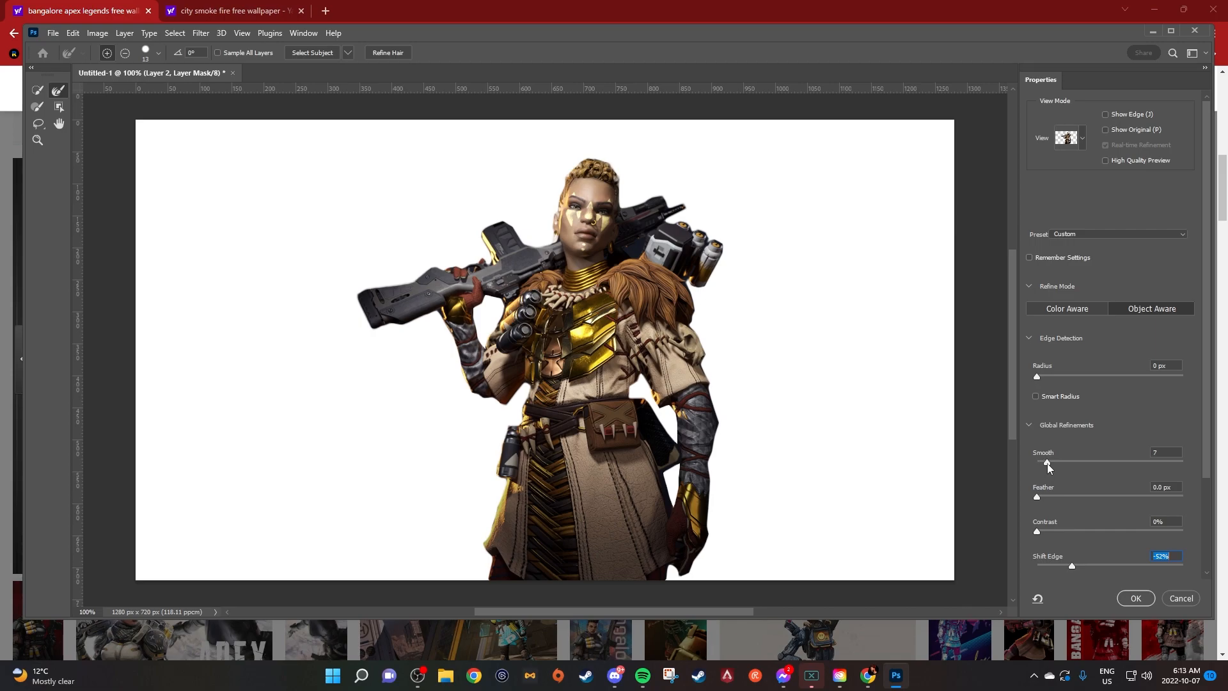
drag(1078, 567, 1091, 567)
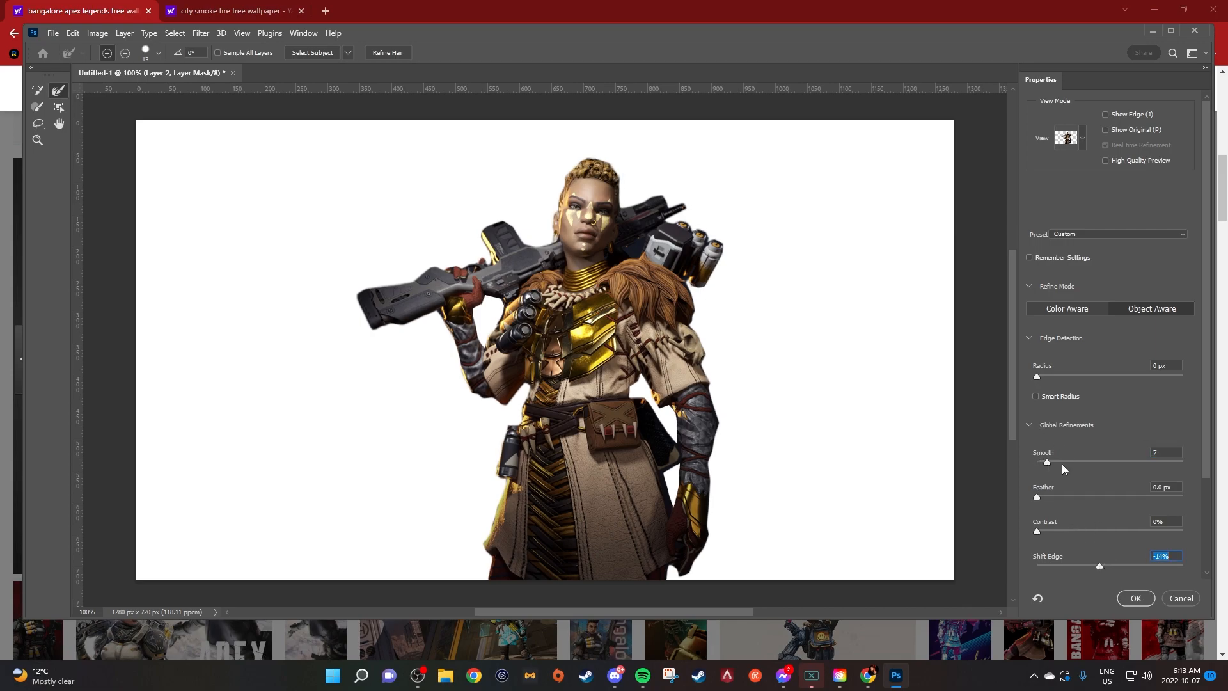
drag(1052, 462, 1057, 463)
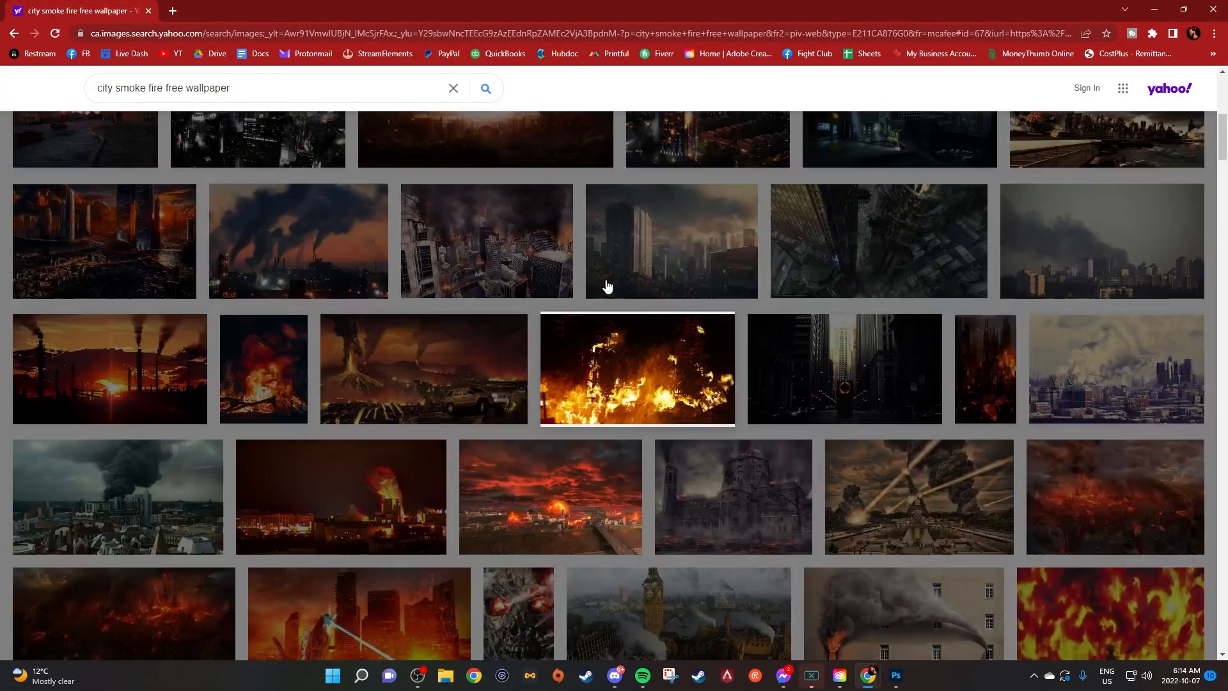
Find the grey "Smoke fading away" image in the city smoke fire search results, copy it and return to Photoshop
scroll(607, 287, up, 8)
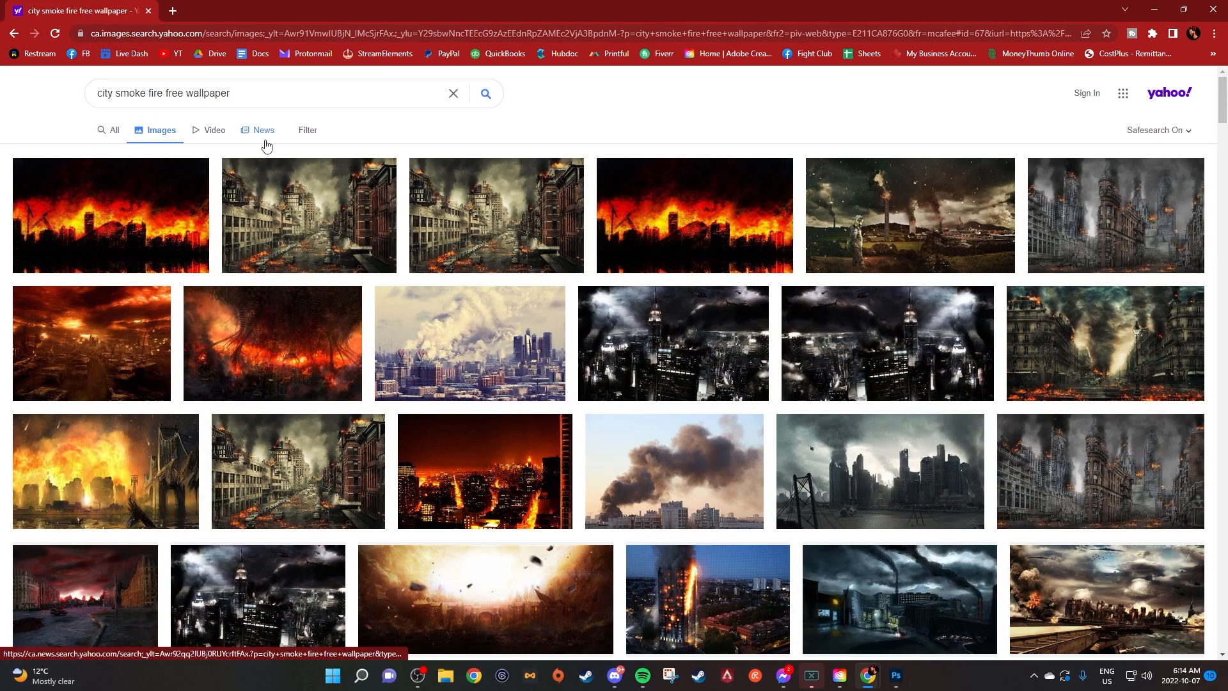
scroll(442, 309, down, 15)
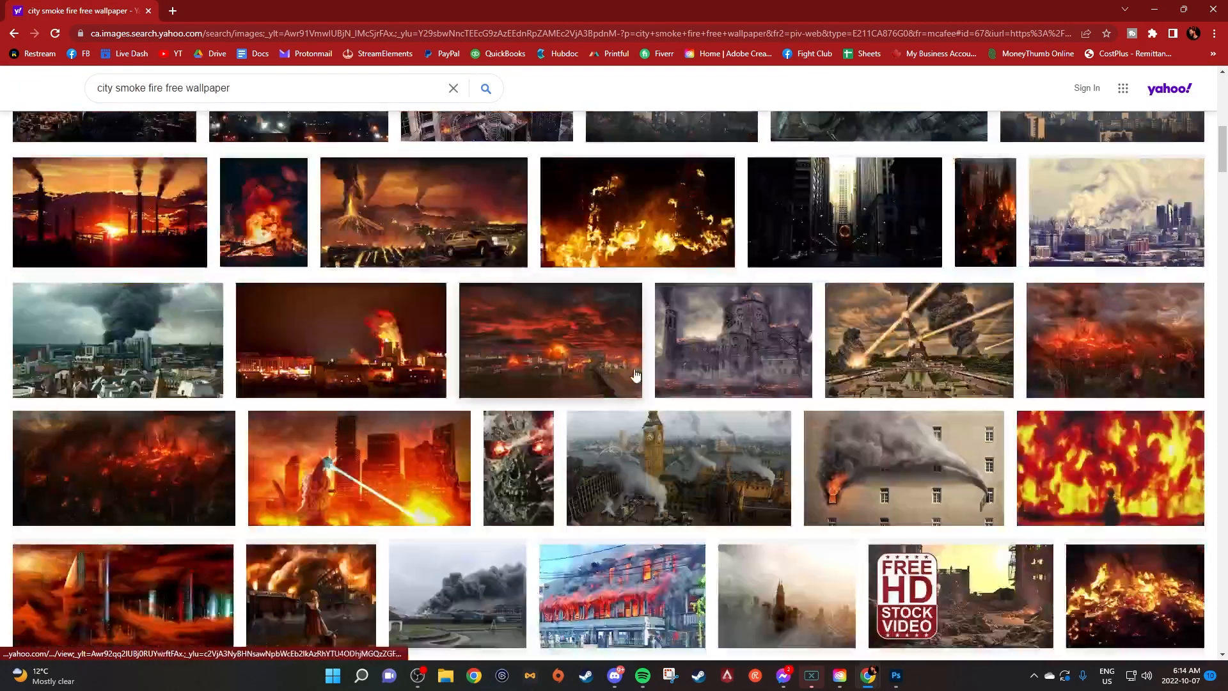
scroll(504, 355, down, 3)
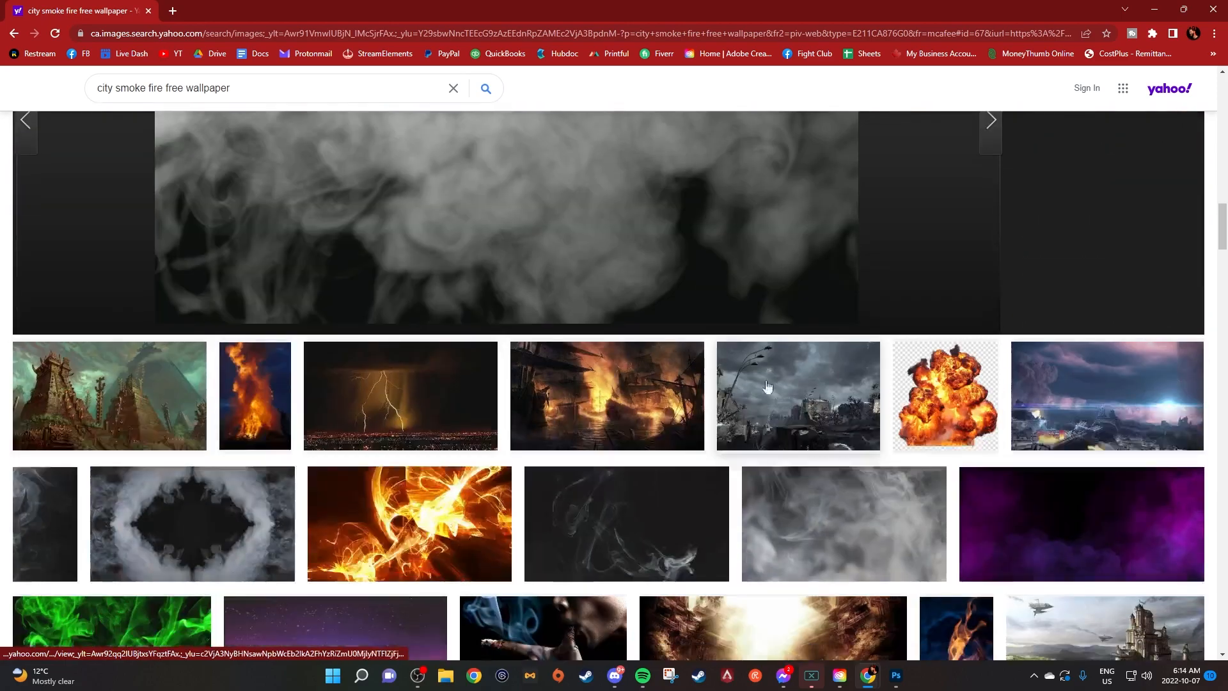
scroll(662, 333, up, 1)
right_click(548, 325)
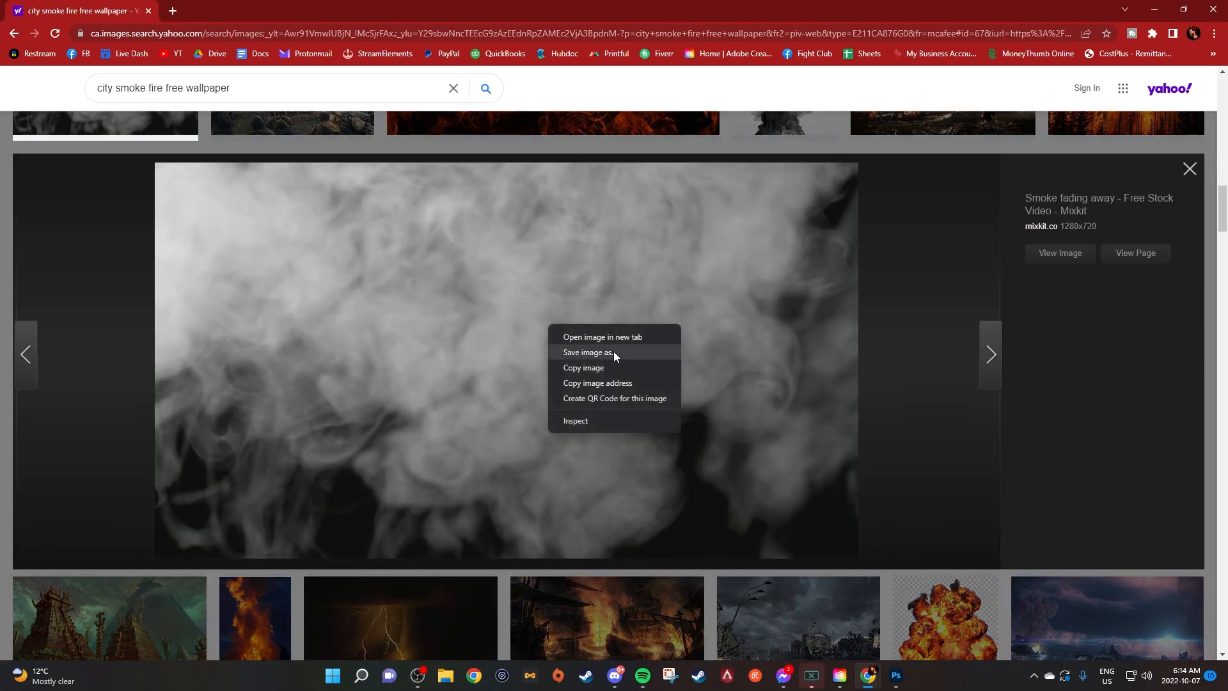
click(604, 368)
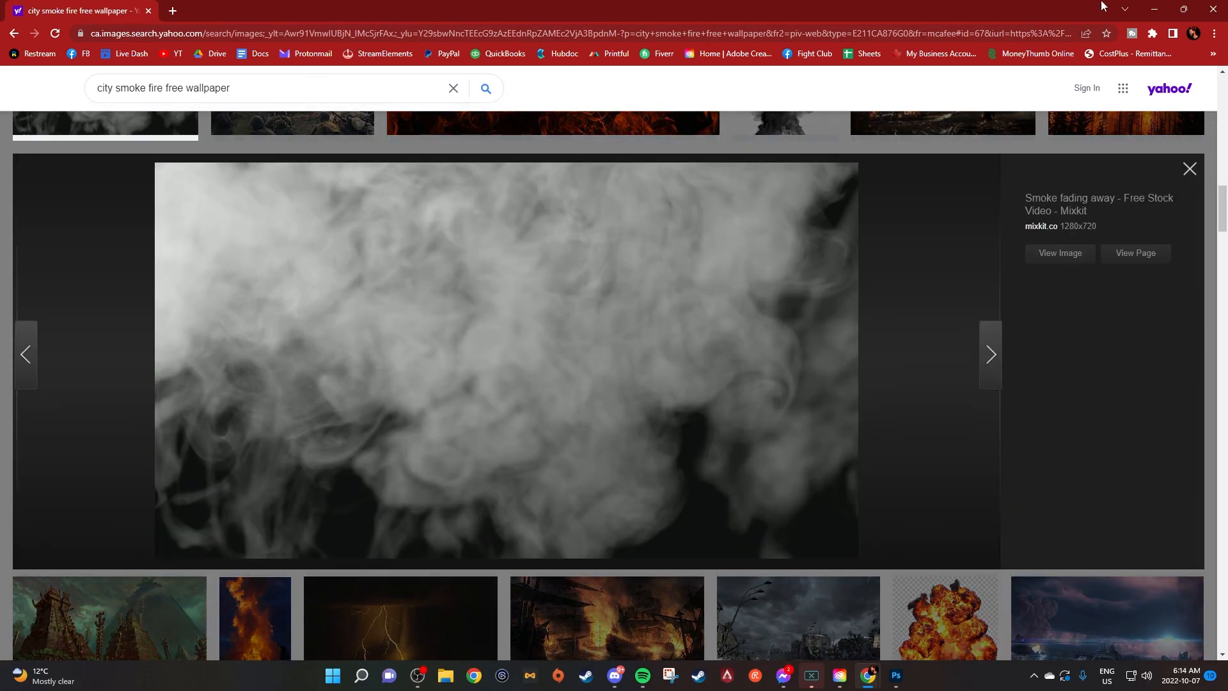
click(1169, 9)
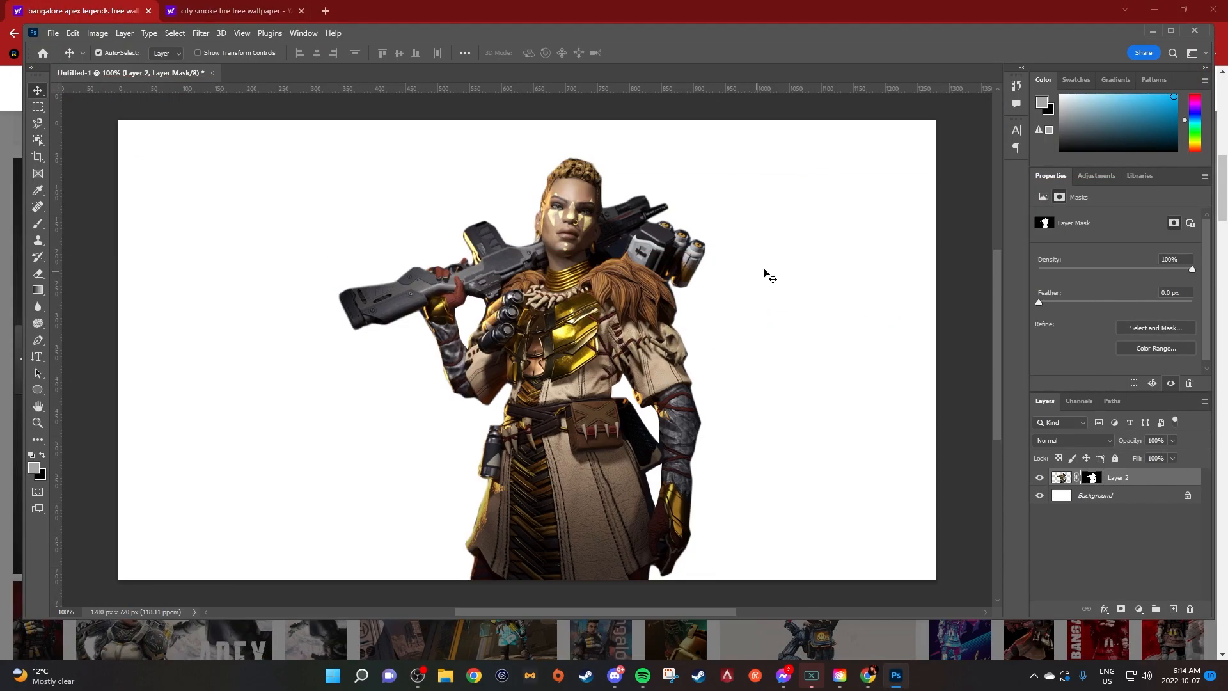
Paste the smoke image beneath the character layer and place the character, enlarged to about 626 × 728 px, at the canvas's right side
right_click(817, 319)
key(ctrl+v)
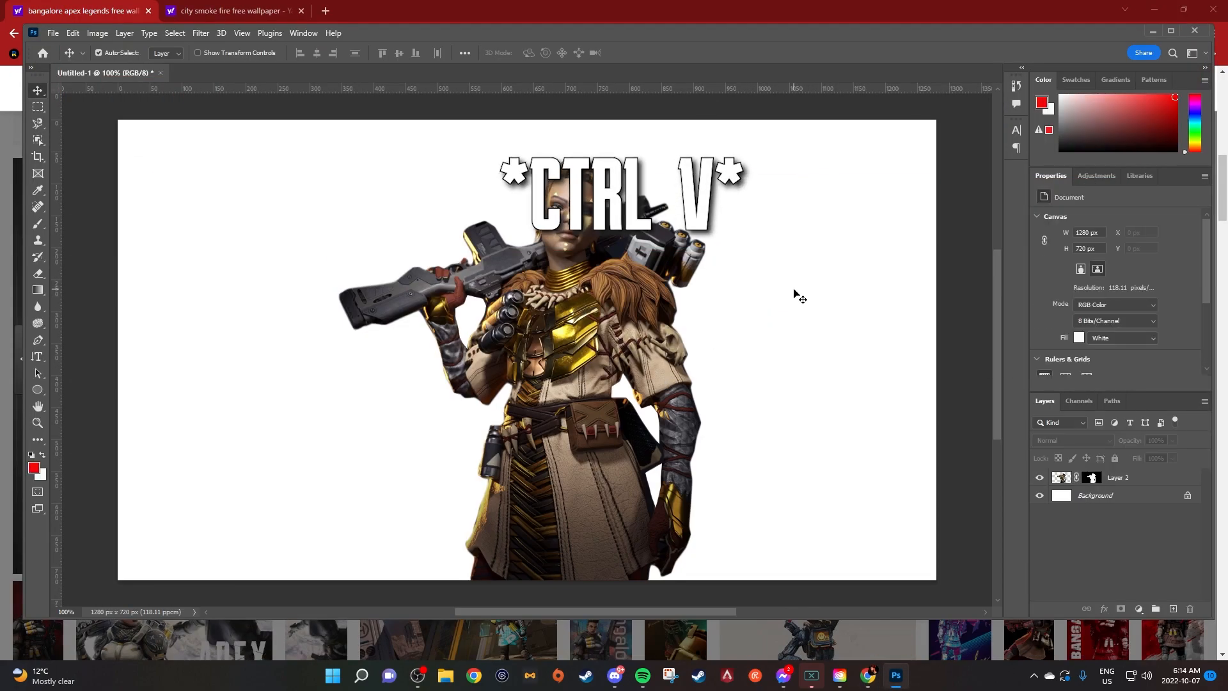
drag(1118, 495, 1103, 476)
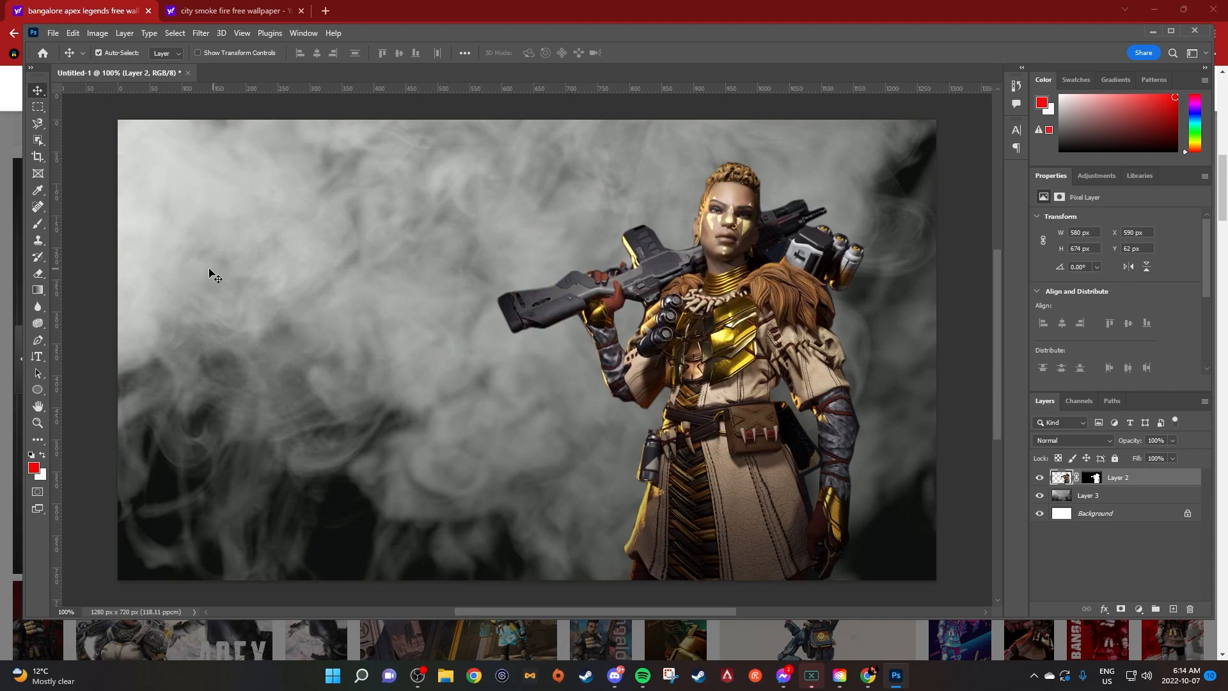
drag(725, 347, 767, 340)
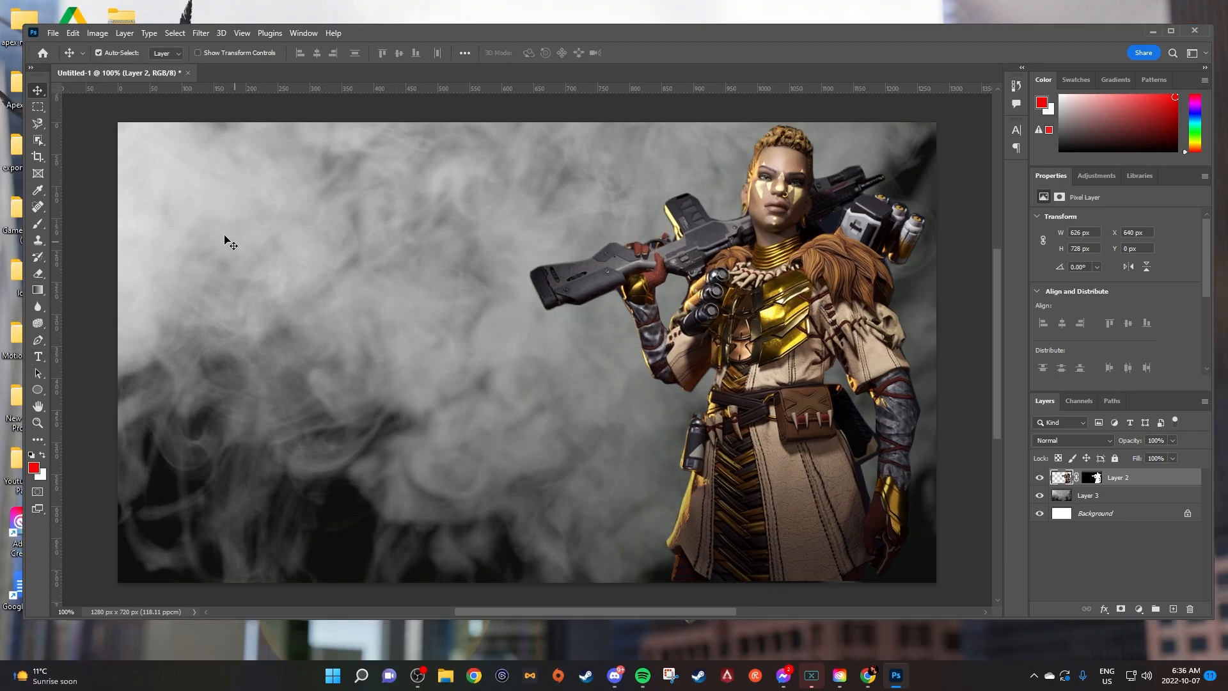
Add the text "VANDERS" in the Apex font at 30 pt and position it in the upper-left area of the canvas
click(211, 221)
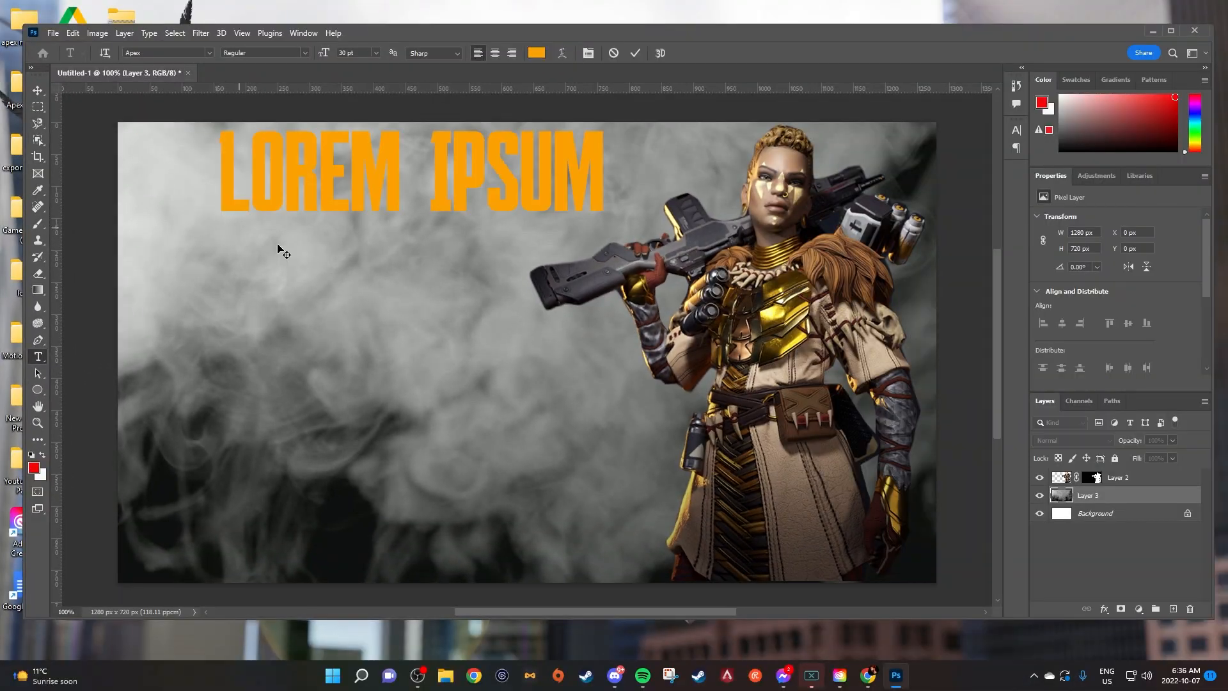
key(ctrl+a)
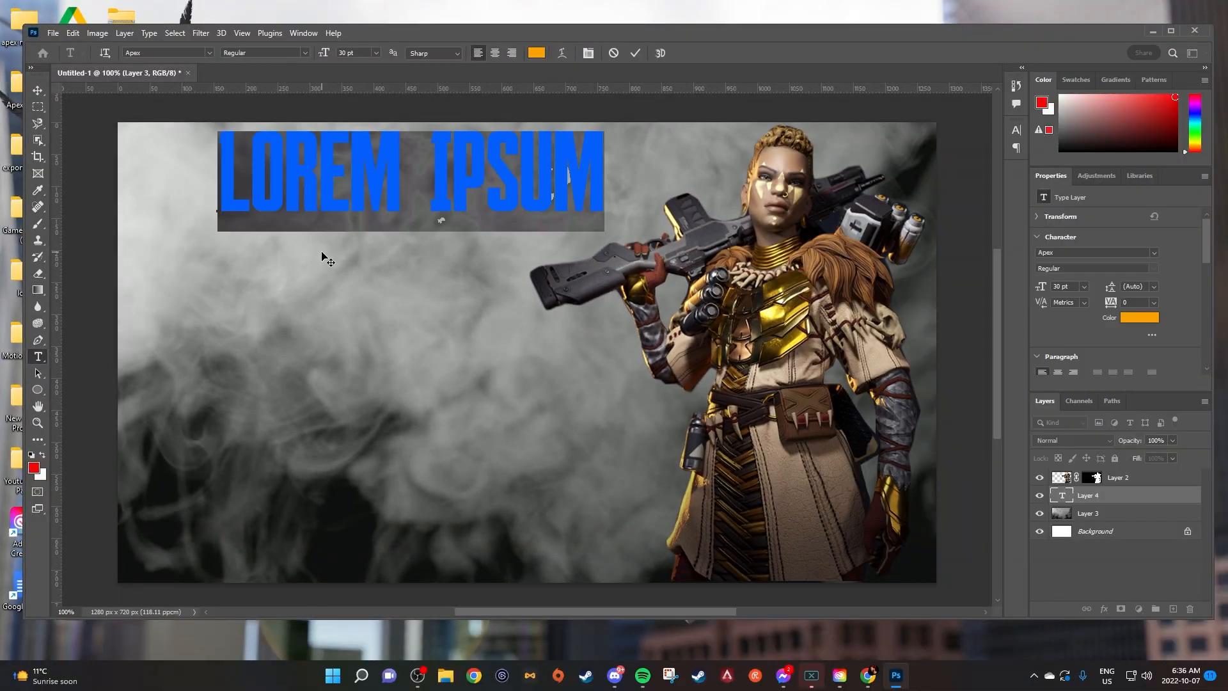
text(VANDERS)
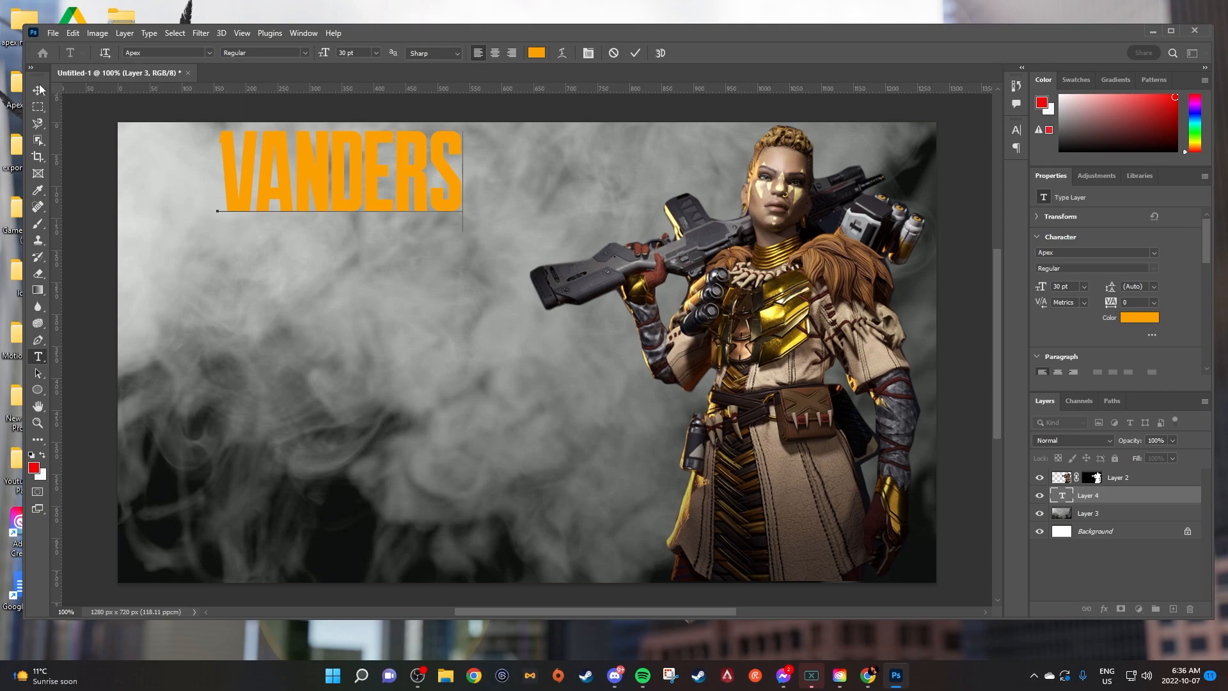
click(38, 90)
drag(319, 158, 294, 193)
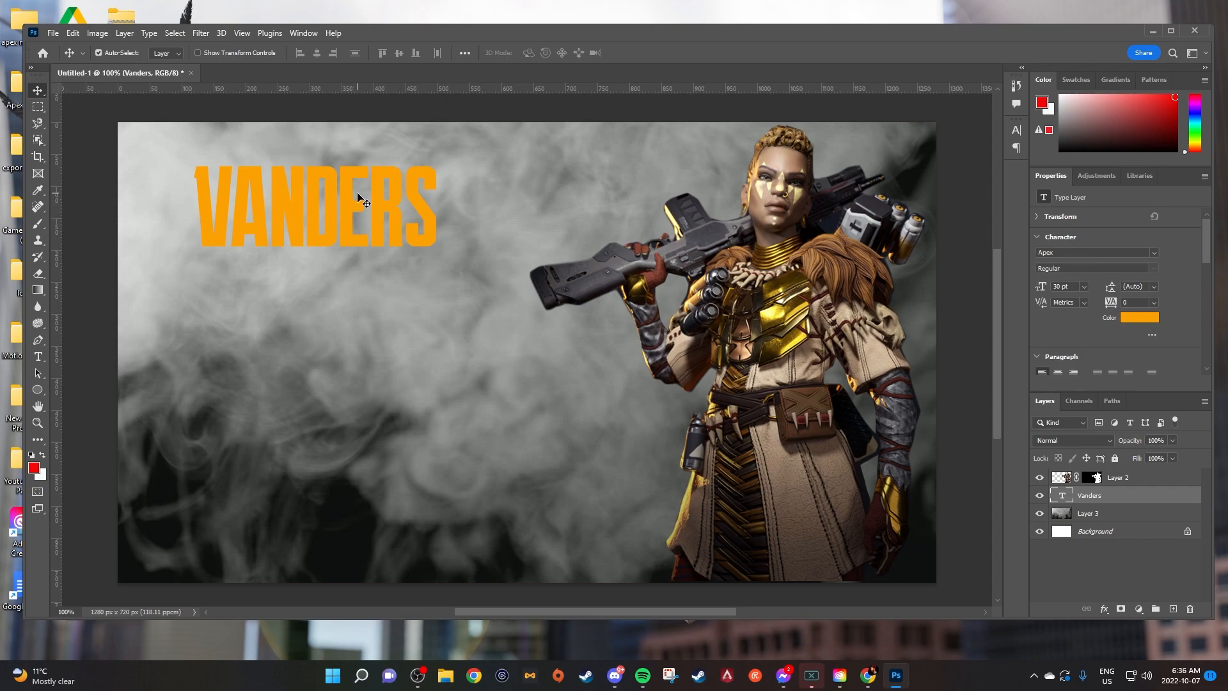
Change the colour of the VANDERS text to white
double_click(307, 220)
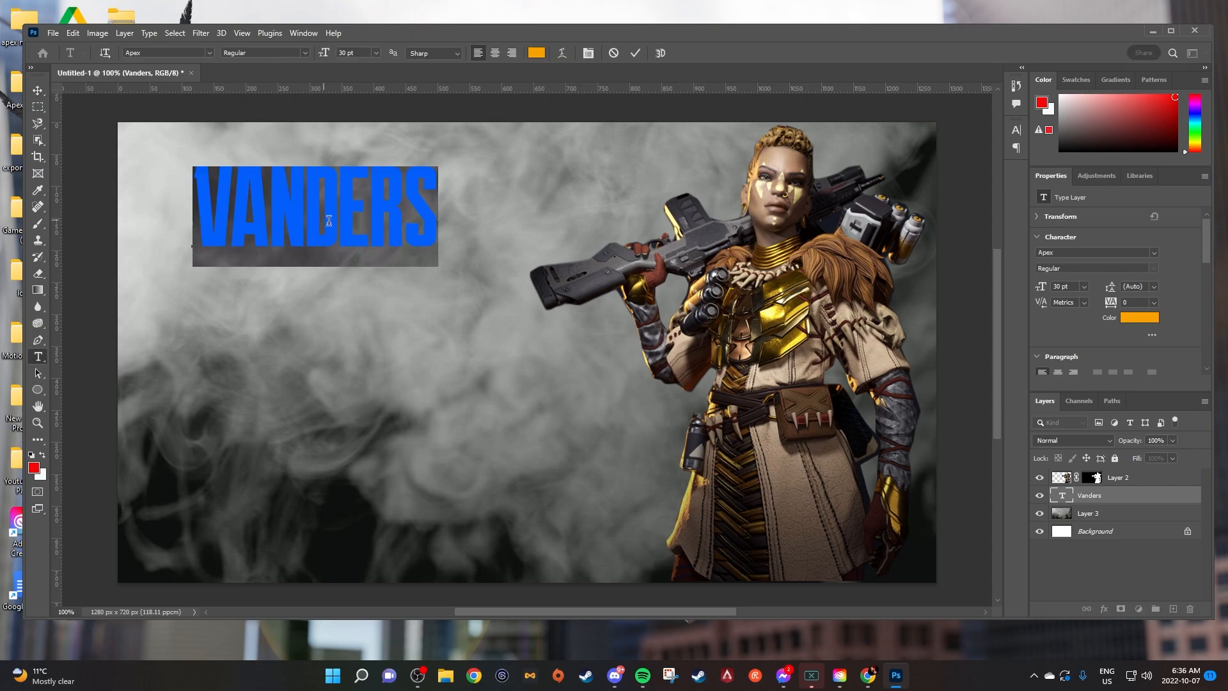
click(1137, 319)
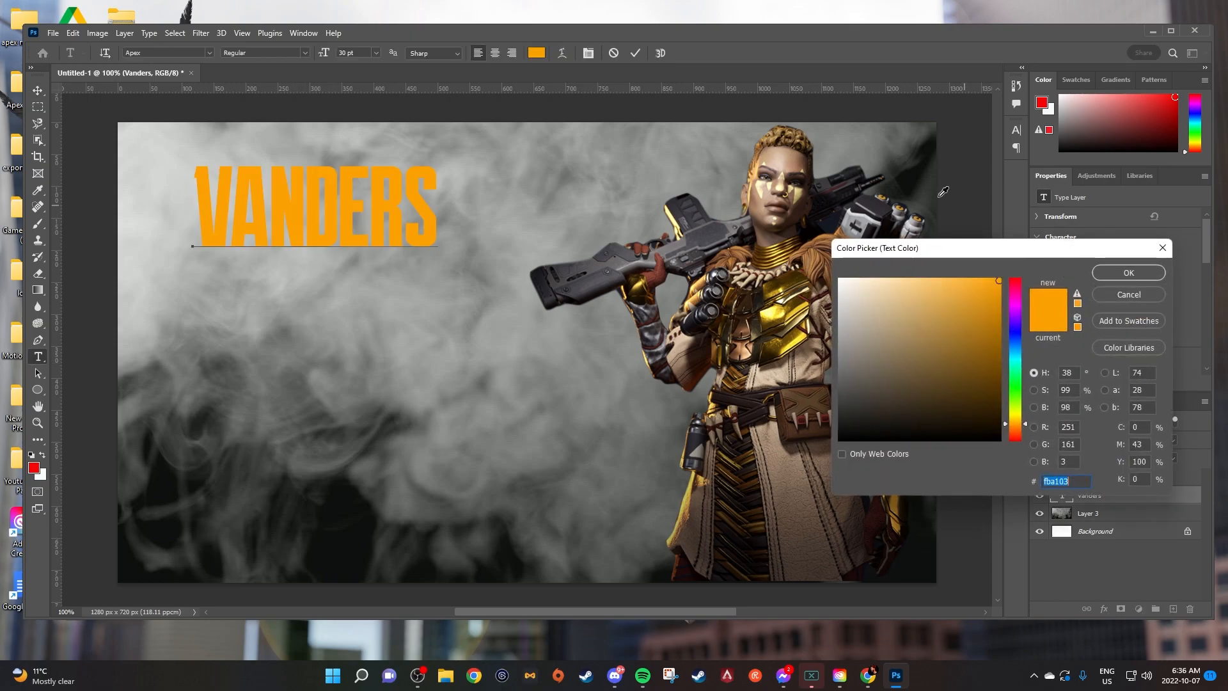
click(839, 280)
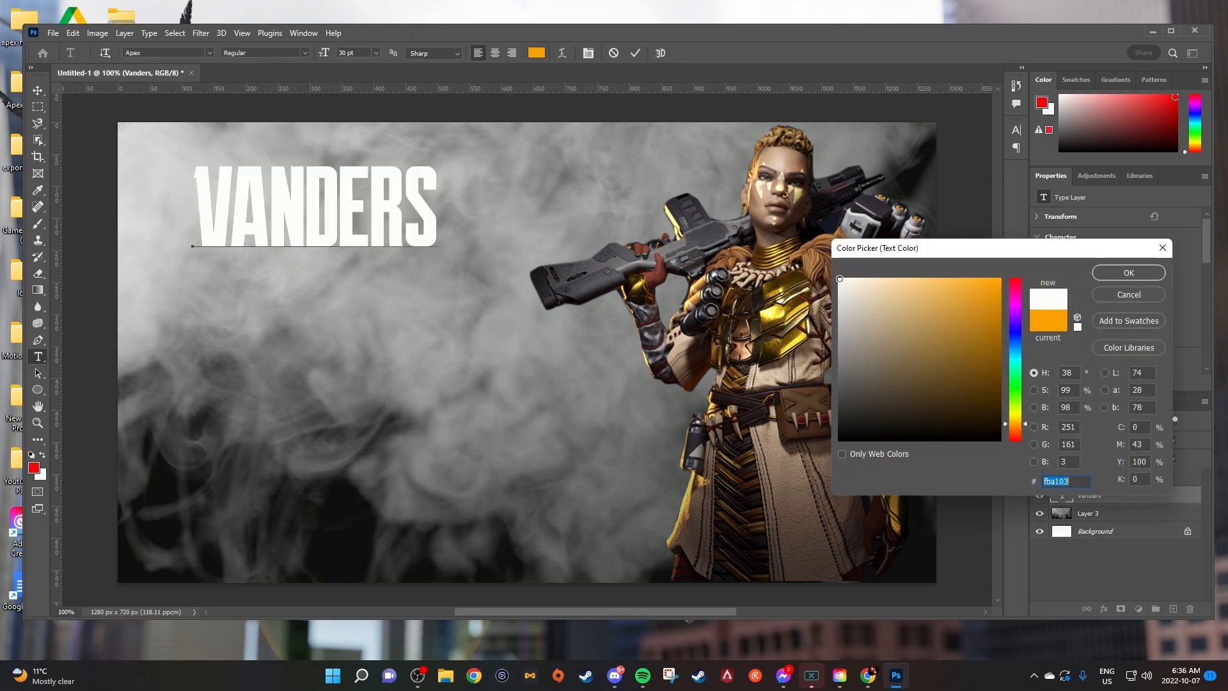
click(1127, 273)
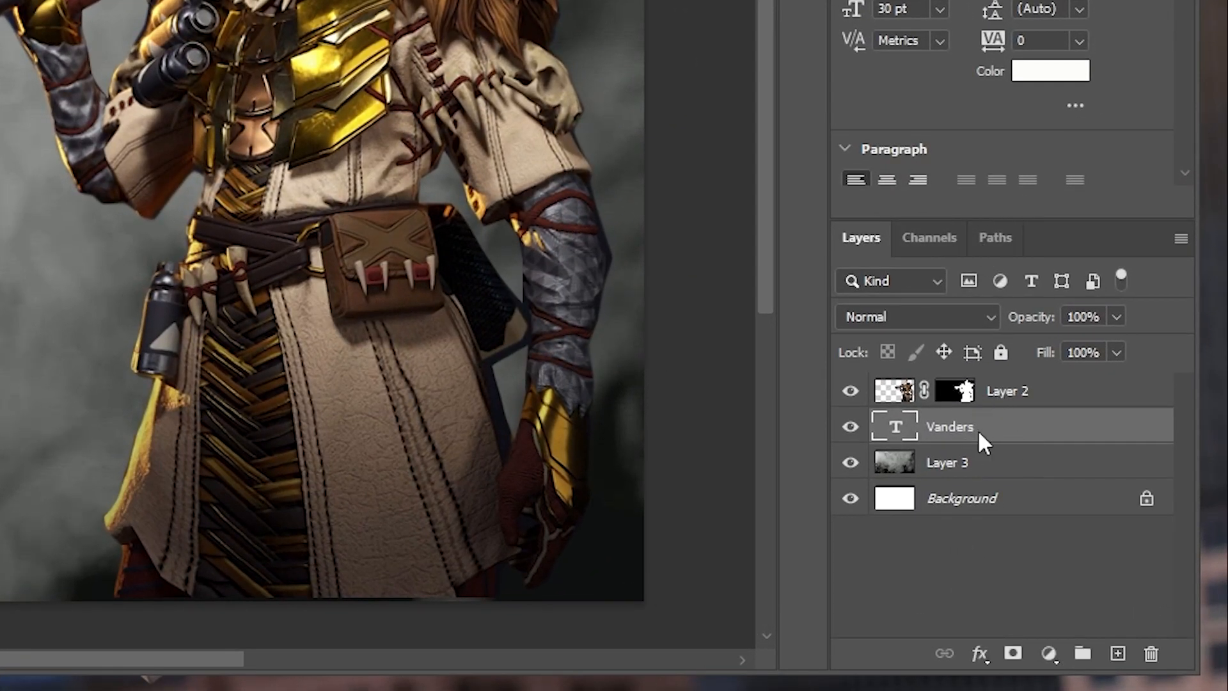
Add a Drop Shadow layer style to the VANDERS text and set the shadow's size to 16 px
right_click(973, 440)
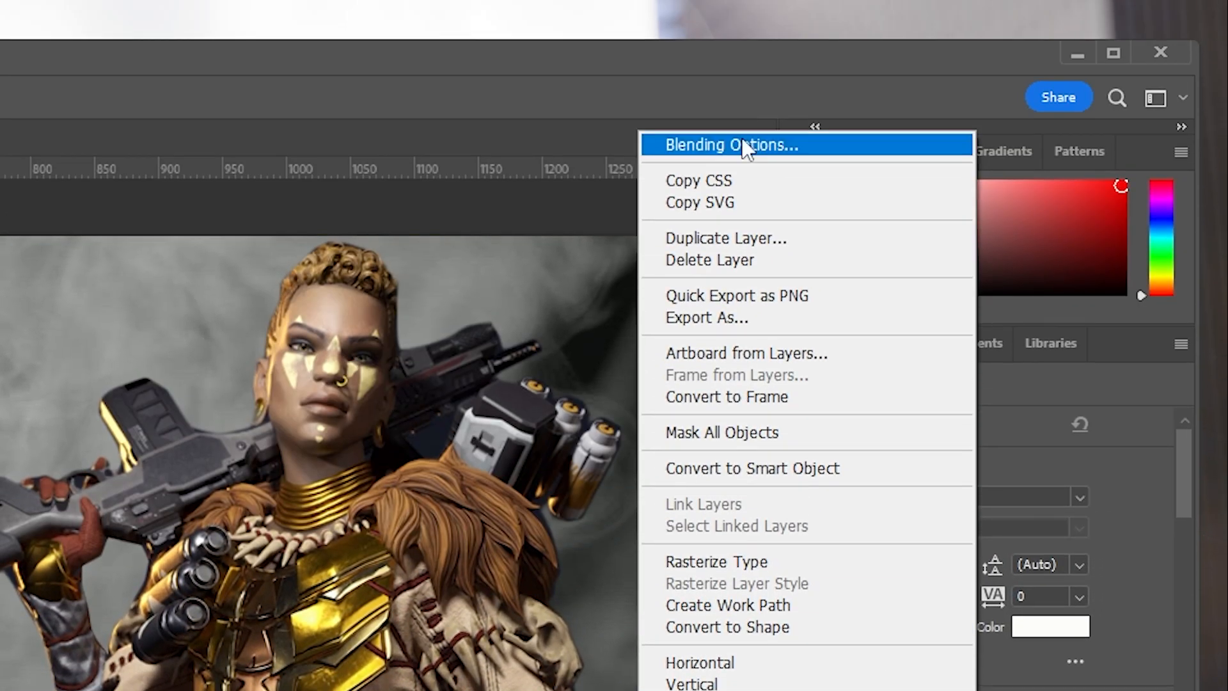
click(744, 146)
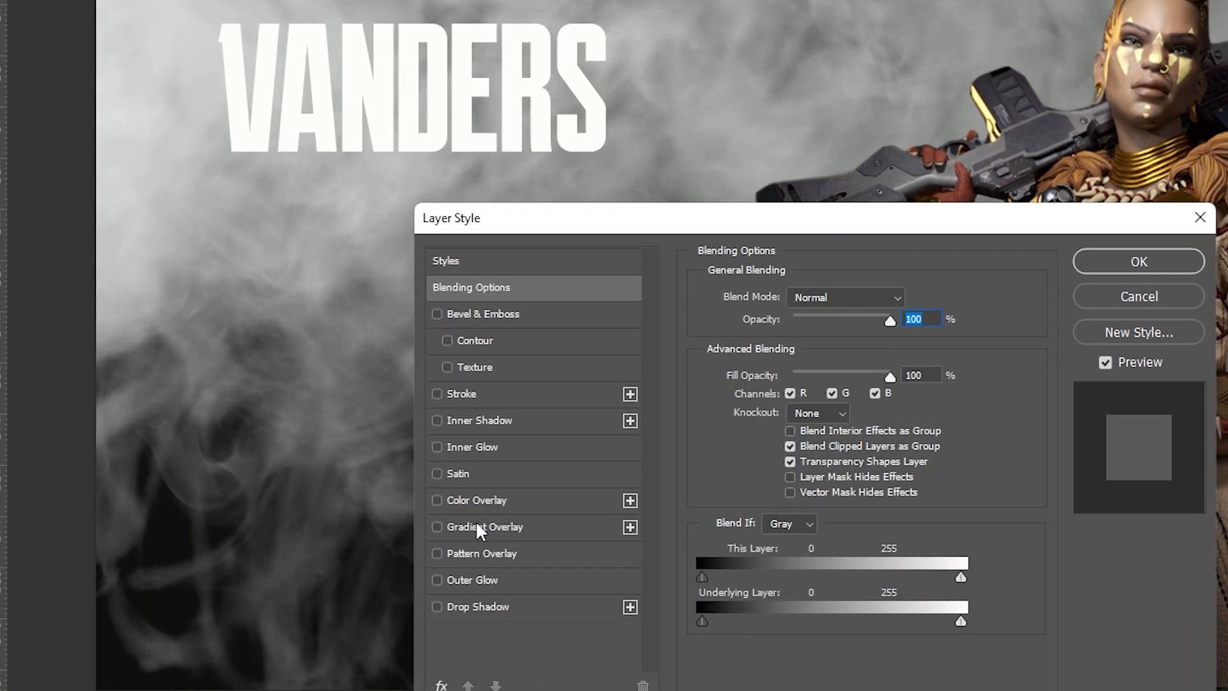
click(437, 606)
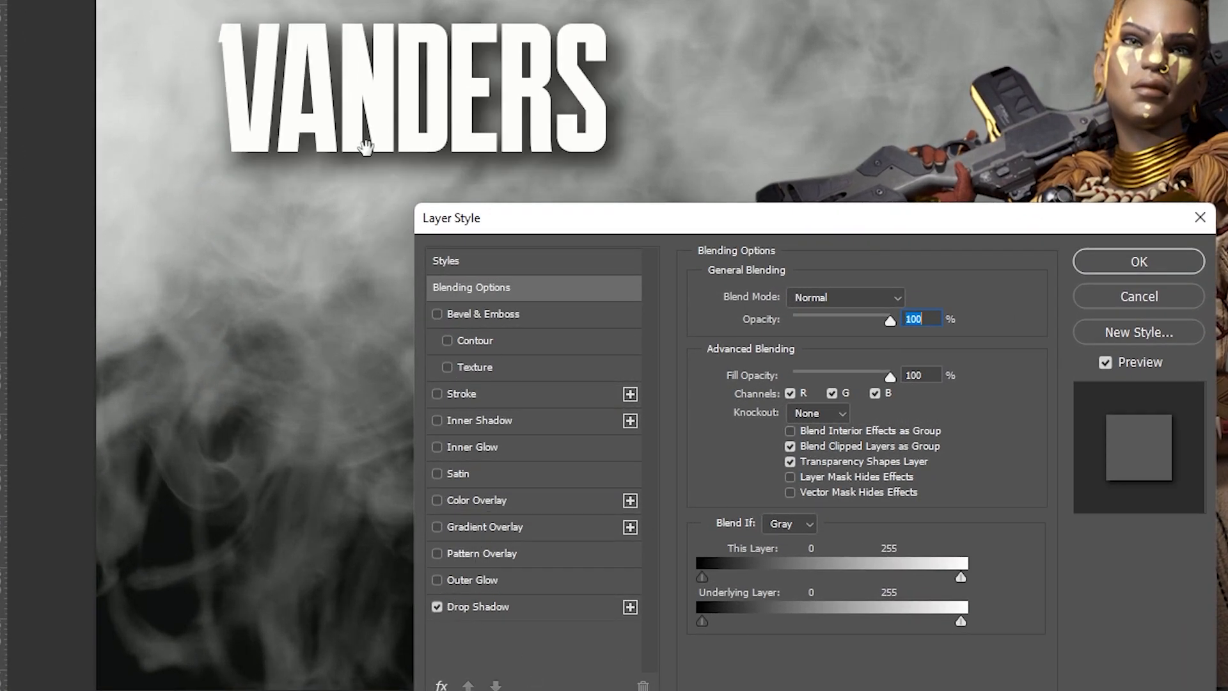
click(522, 613)
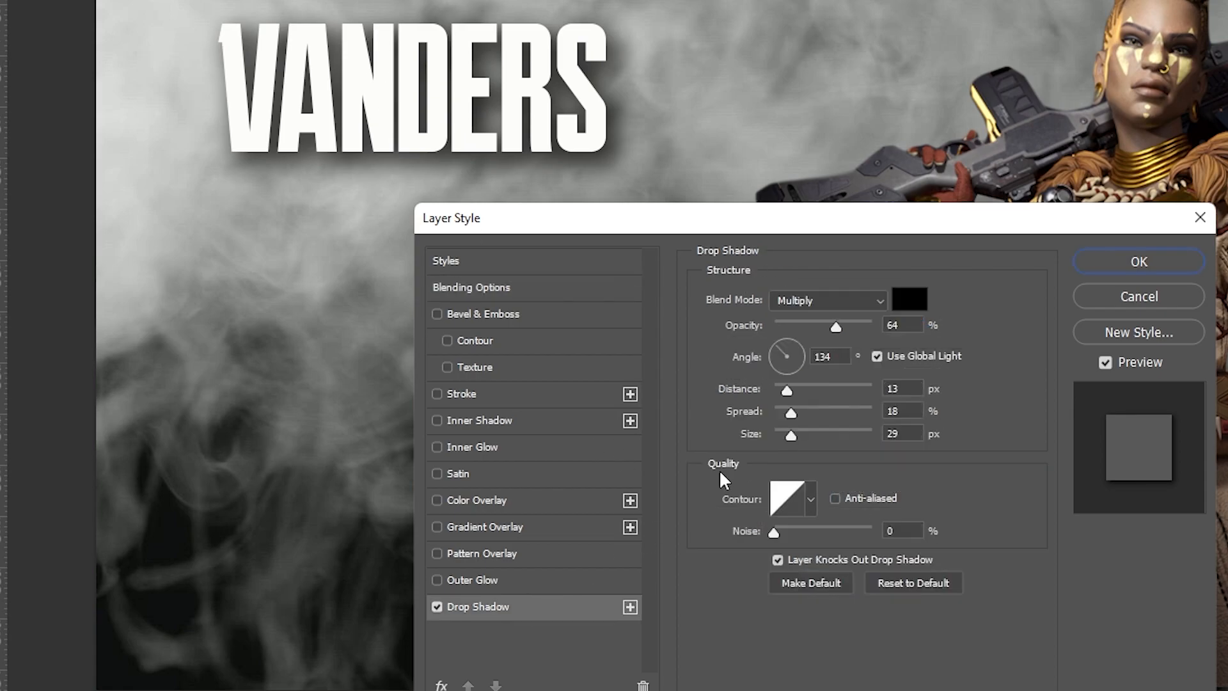
mouse_move(793, 436)
mouse_down()
mouse_move(812, 438)
mouse_move(787, 451)
mouse_up()
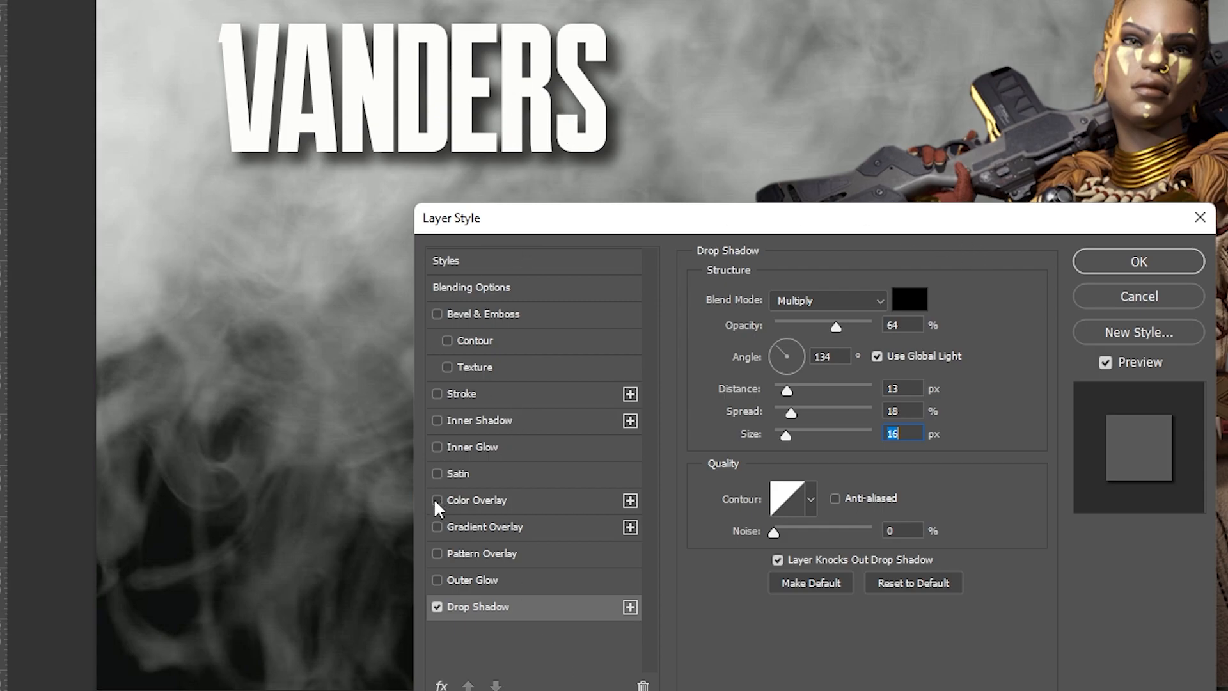
Add a Gradient Overlay to the VANDERS text, compare the Grays presets and apply the fourth preset, a light silver gradient
click(481, 530)
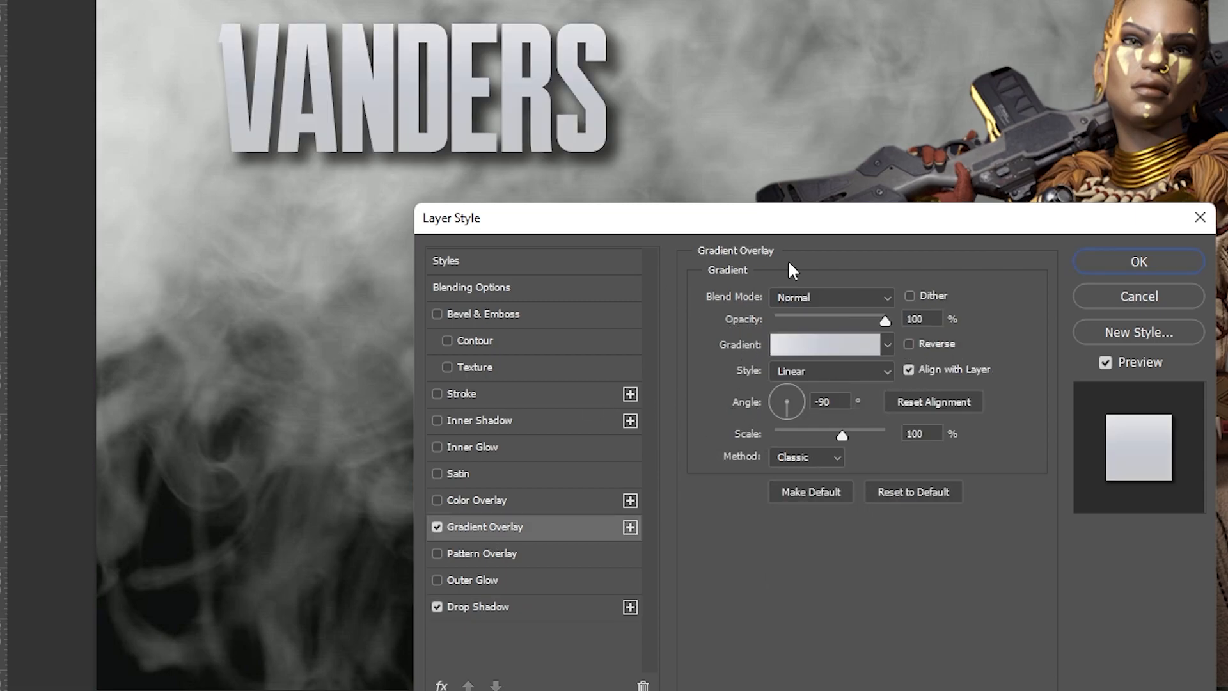
click(889, 345)
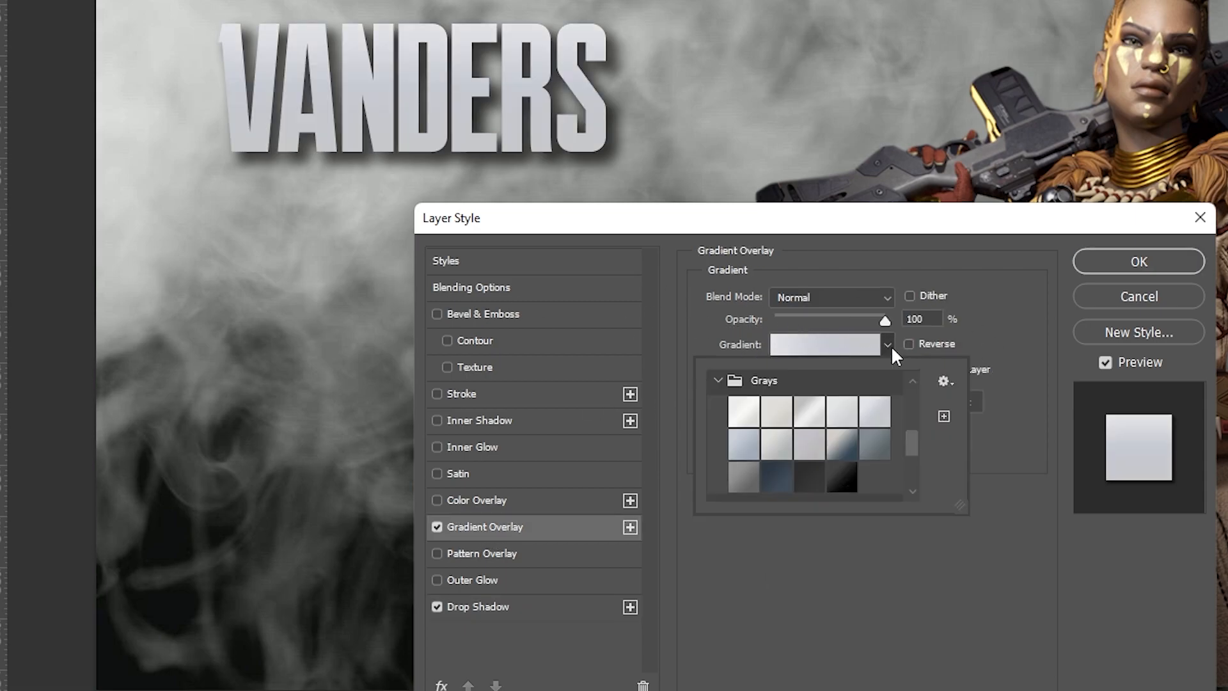
click(830, 407)
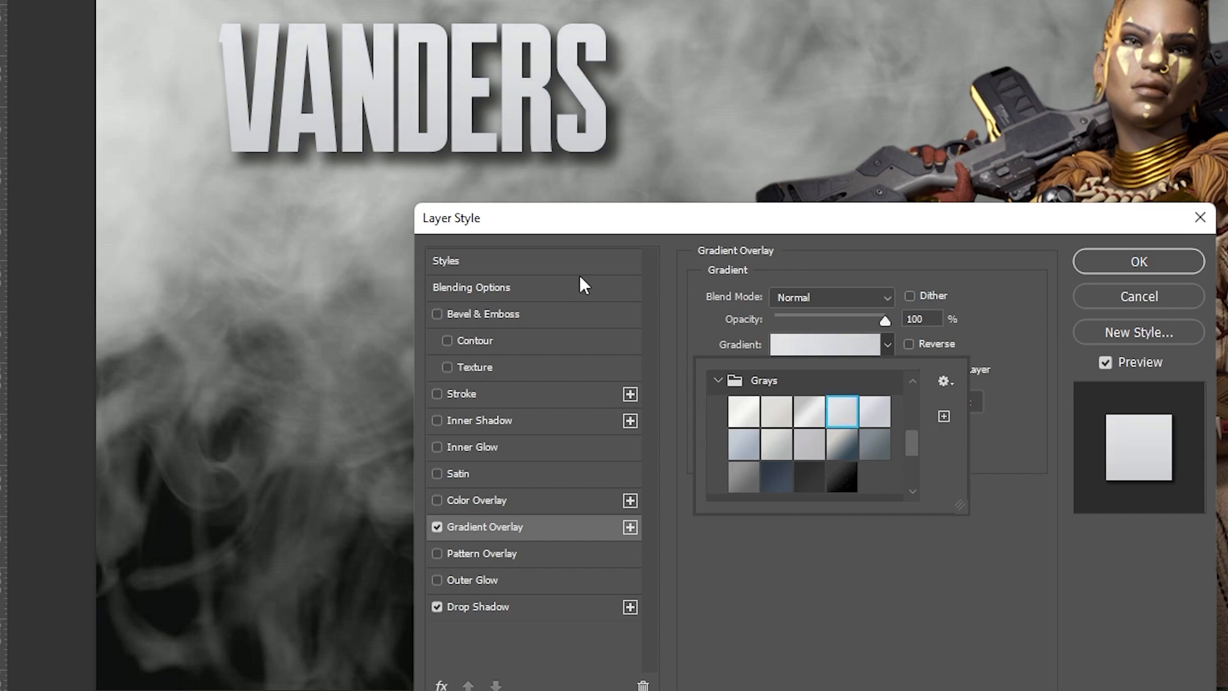
click(813, 415)
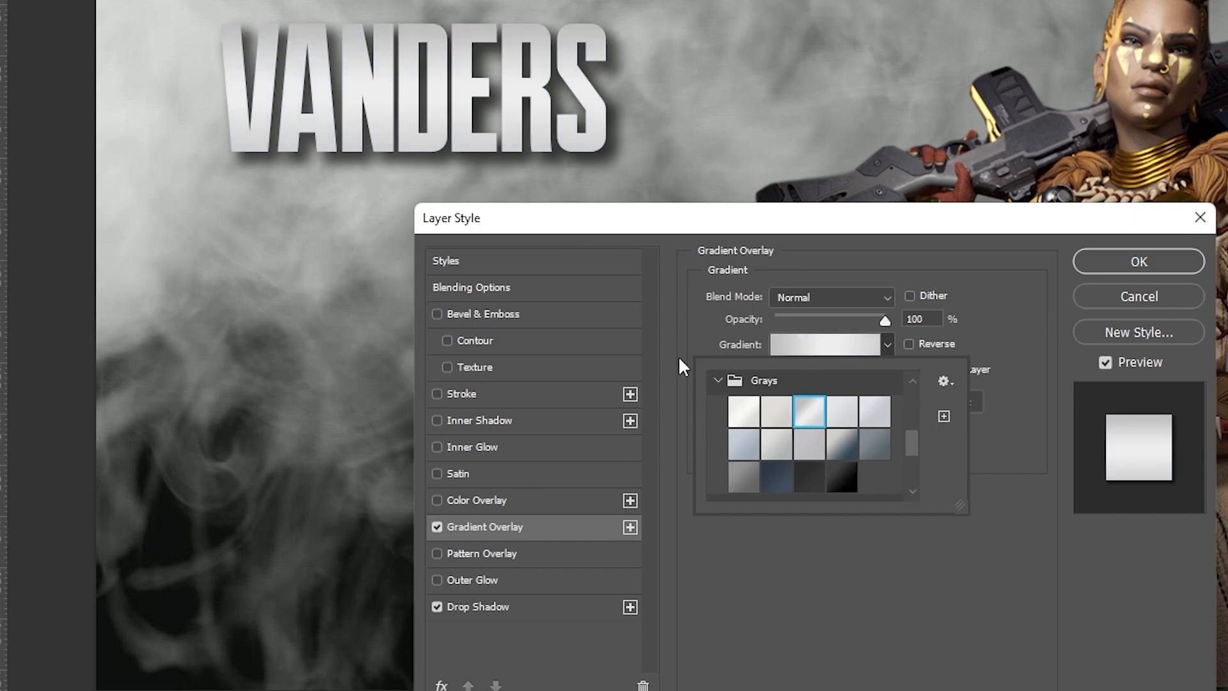
click(842, 410)
click(874, 415)
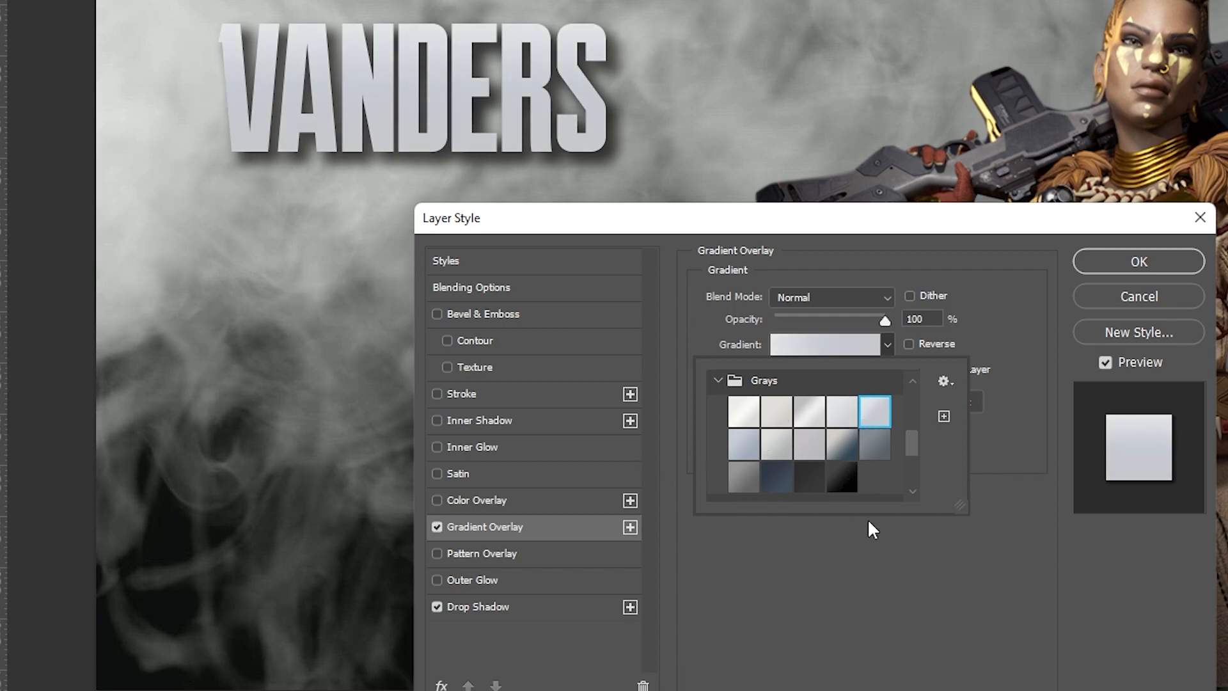
click(807, 447)
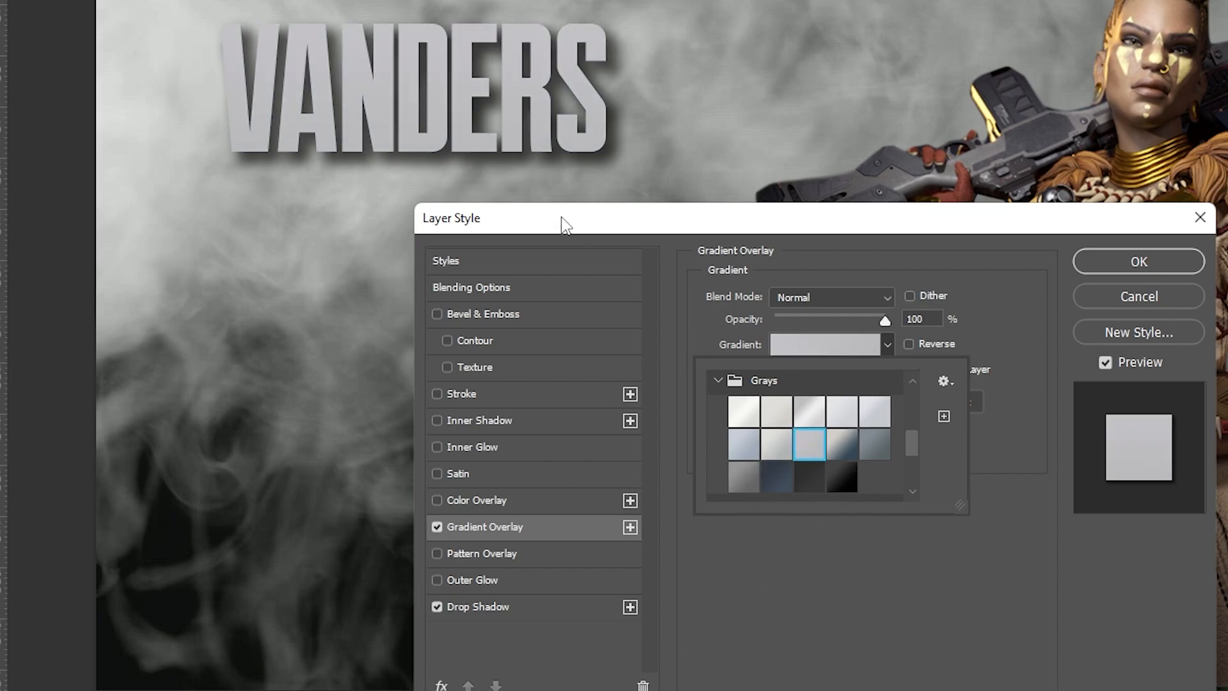
click(841, 448)
click(885, 419)
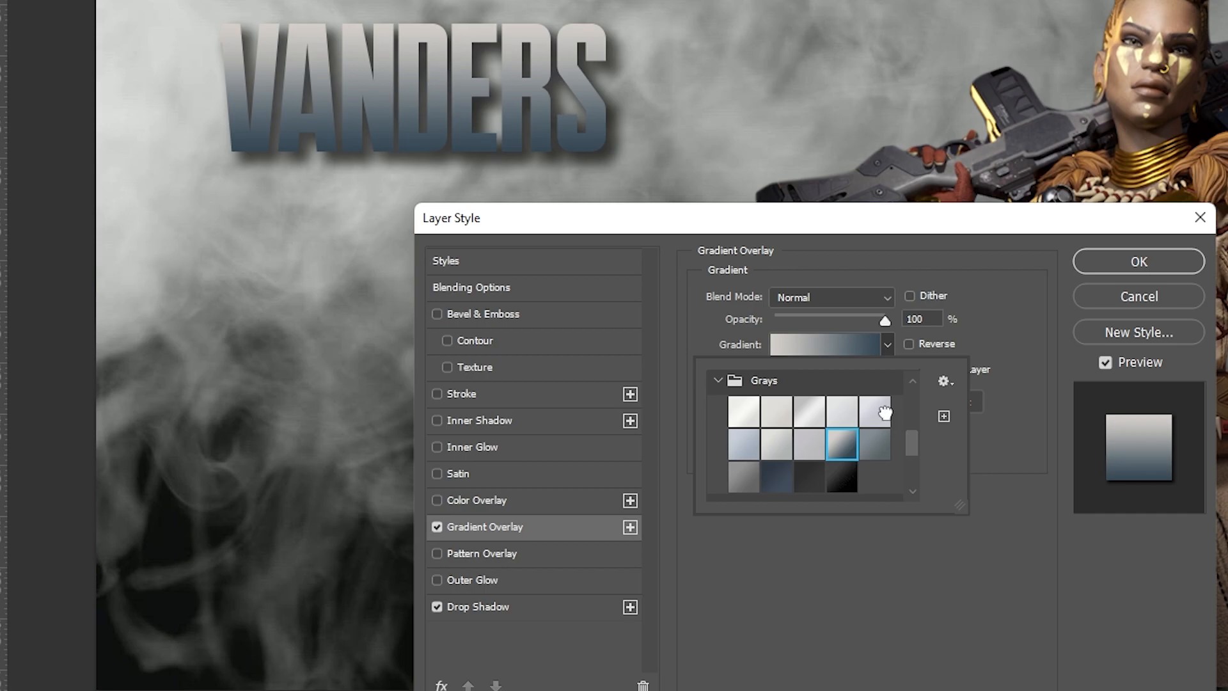
click(841, 412)
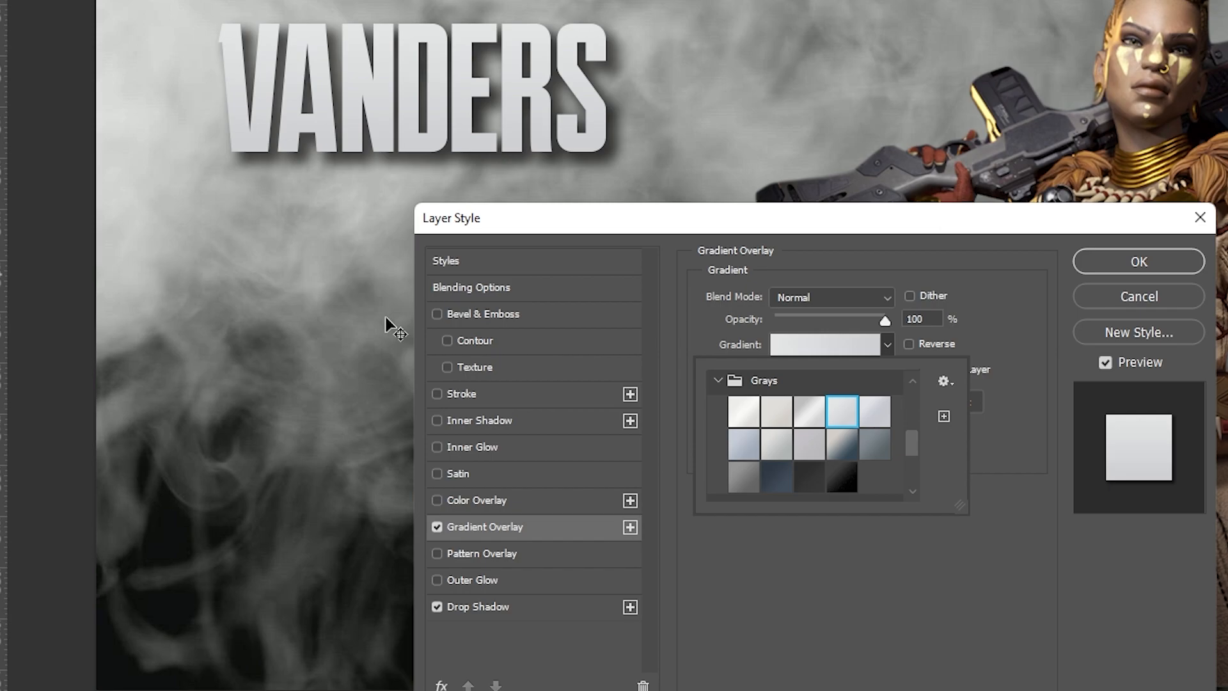
Add a black Stroke to the VANDERS text and make the outline thicker
click(436, 394)
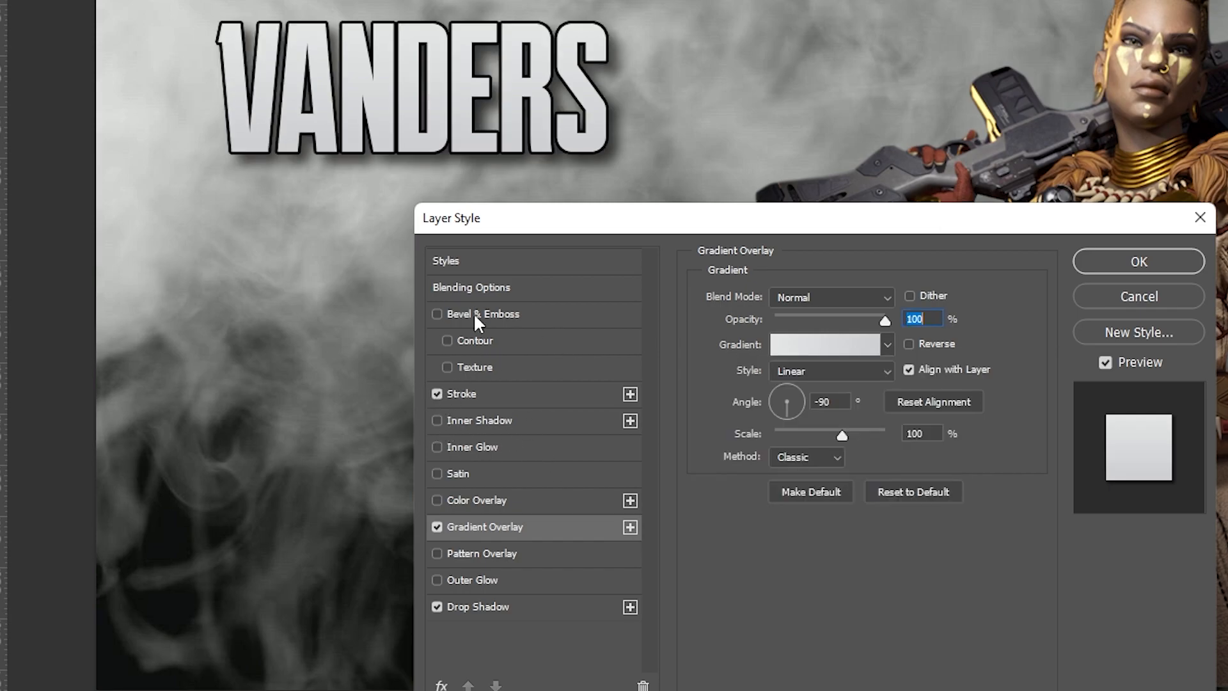
click(516, 395)
mouse_move(773, 298)
mouse_down()
mouse_move(788, 300)
mouse_move(782, 310)
mouse_up()
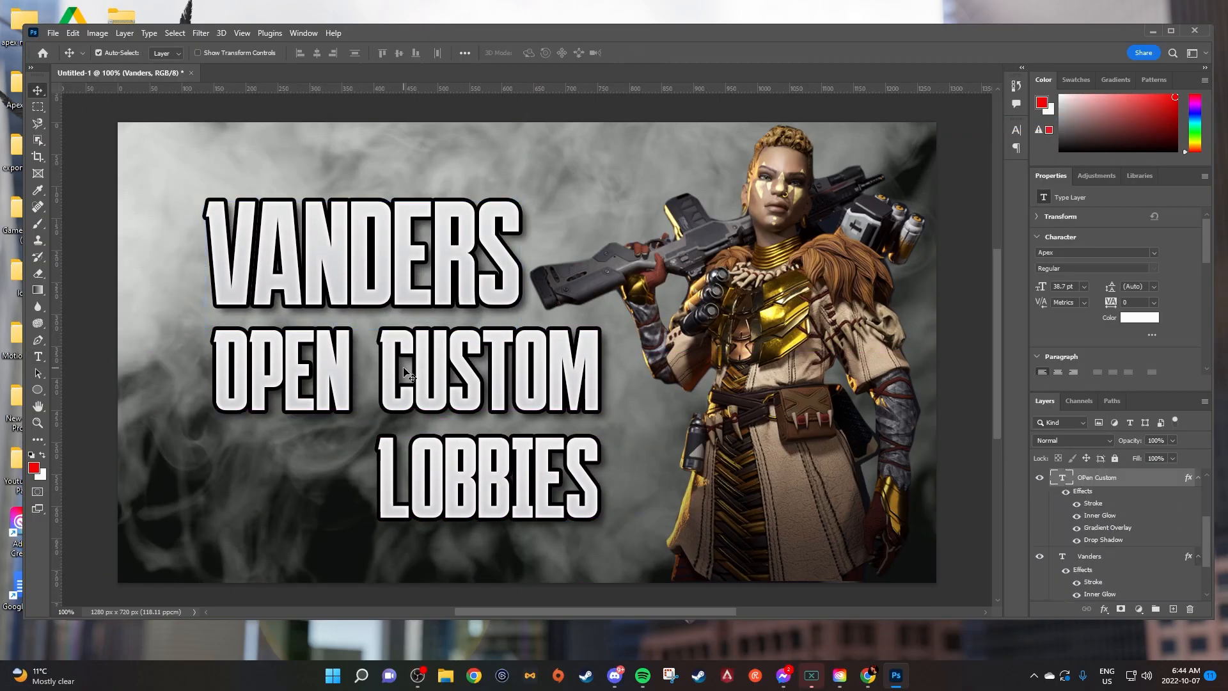
Tilt the VANDERS, OPEN CUSTOM and LOBBIES text lines slightly counter-clockwise and arrange them in a staggered stack beside the character
click(364, 256)
key(ctrl+t)
key(Return)
click(406, 373)
key(ctrl+t)
key(Return)
click(487, 480)
key(ctrl+t)
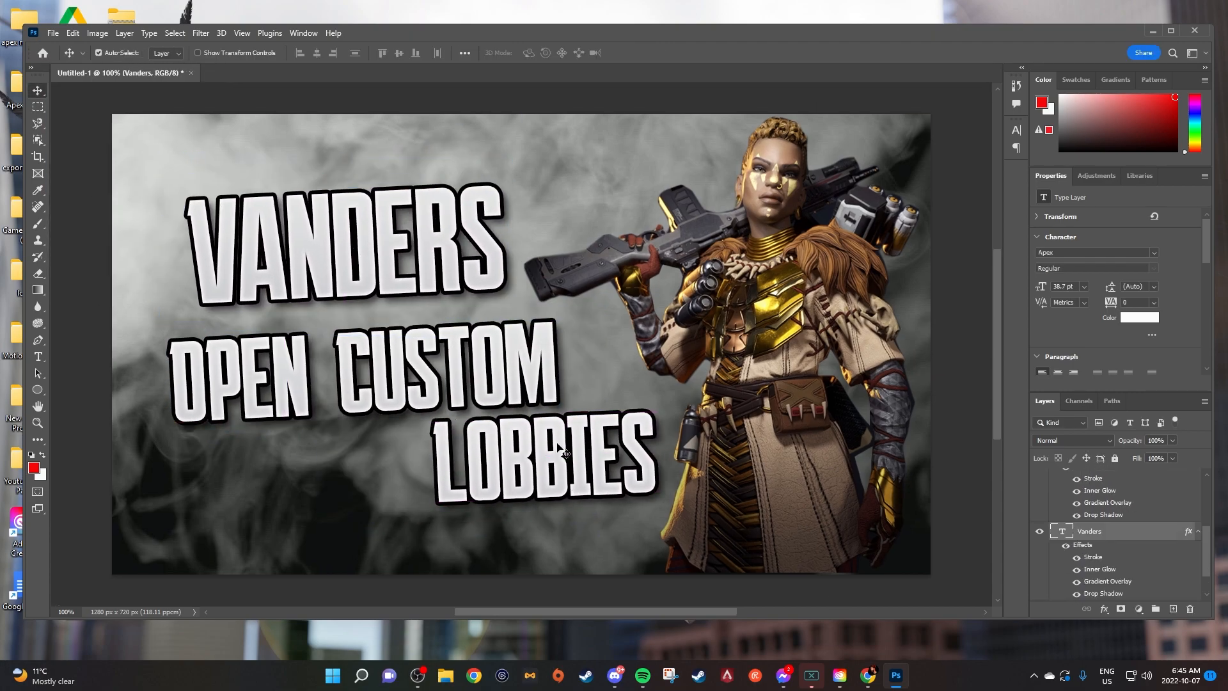
mouse_move(553, 472)
mouse_down()
mouse_move(538, 466)
mouse_move(560, 464)
mouse_up()
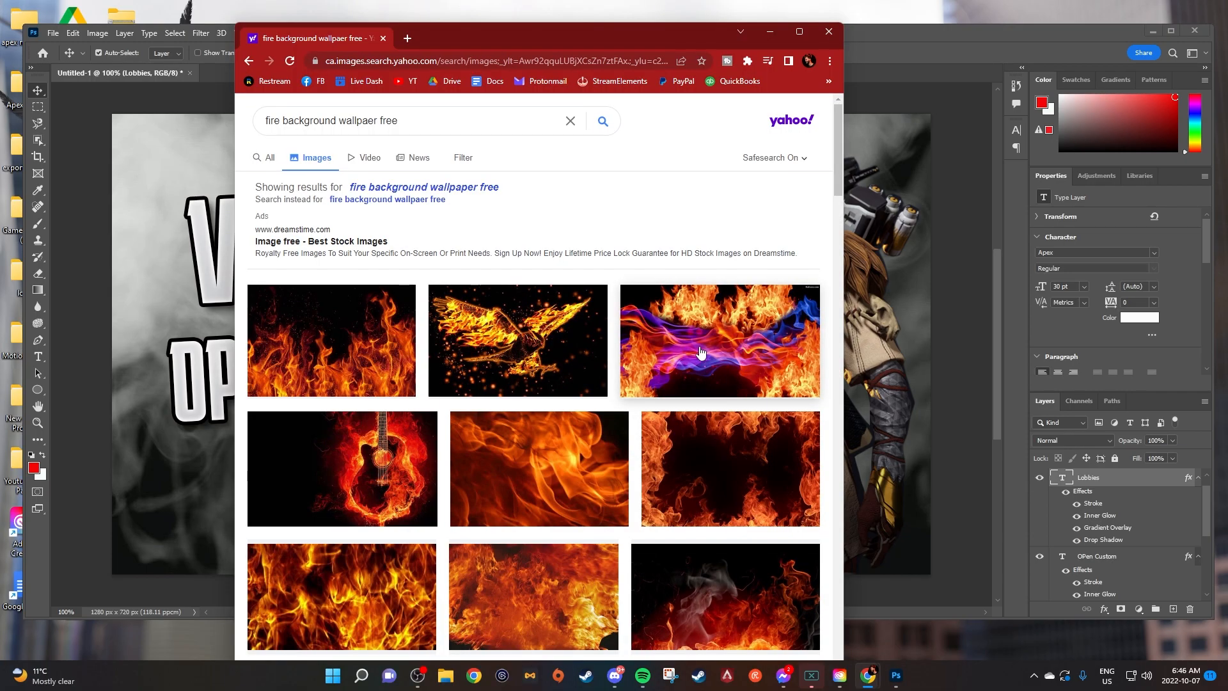
Find the 1920x1200 "Fire Backgrounds for Desktop" image in the fire background search results, copy it and return to Photoshop
scroll(672, 345, down, 4)
scroll(739, 516, down, 3)
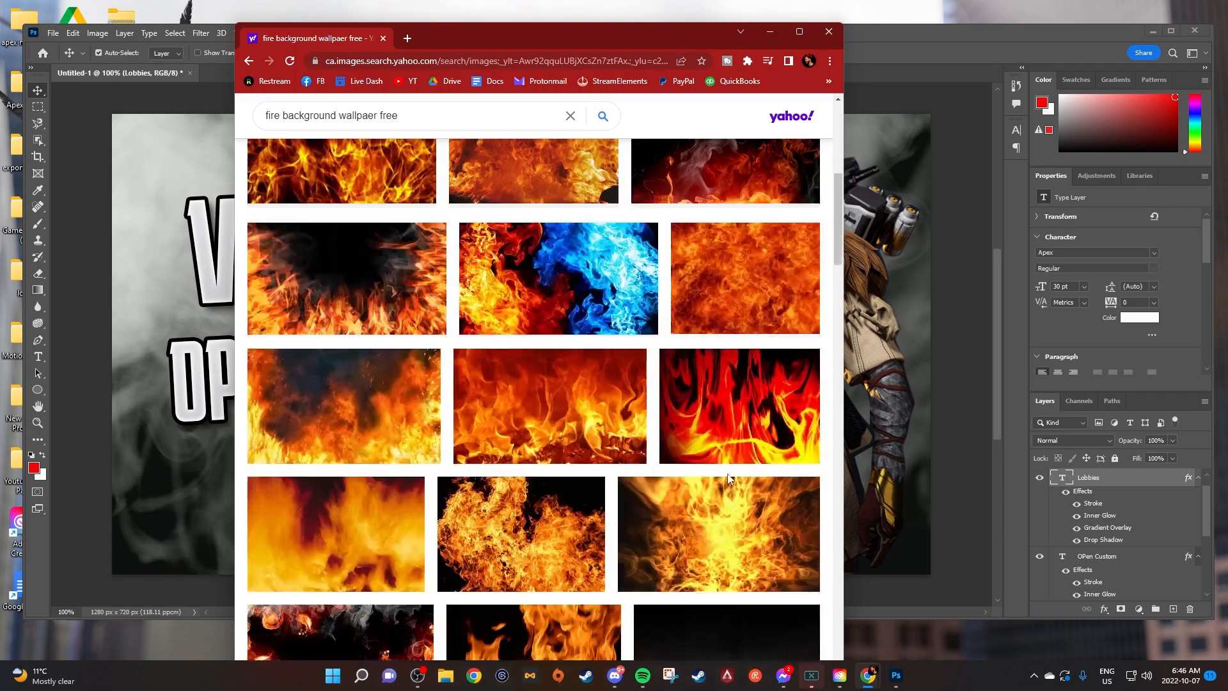
scroll(490, 408, down, 6)
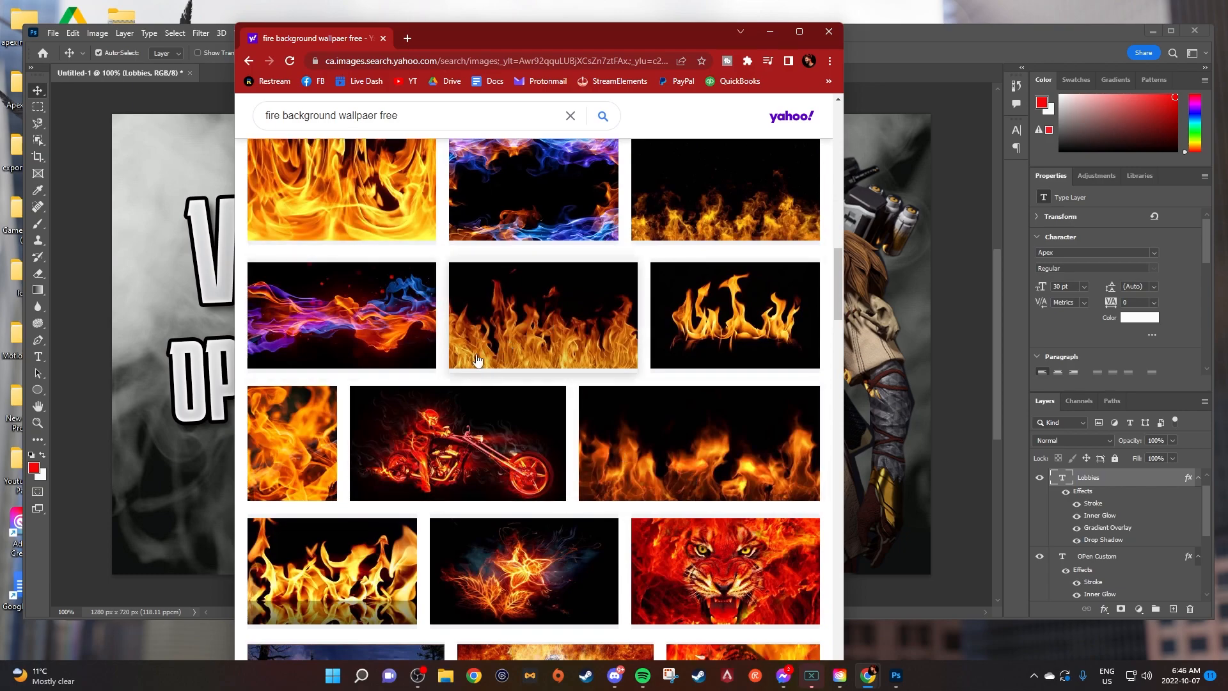
scroll(736, 465, up, 6)
click(748, 417)
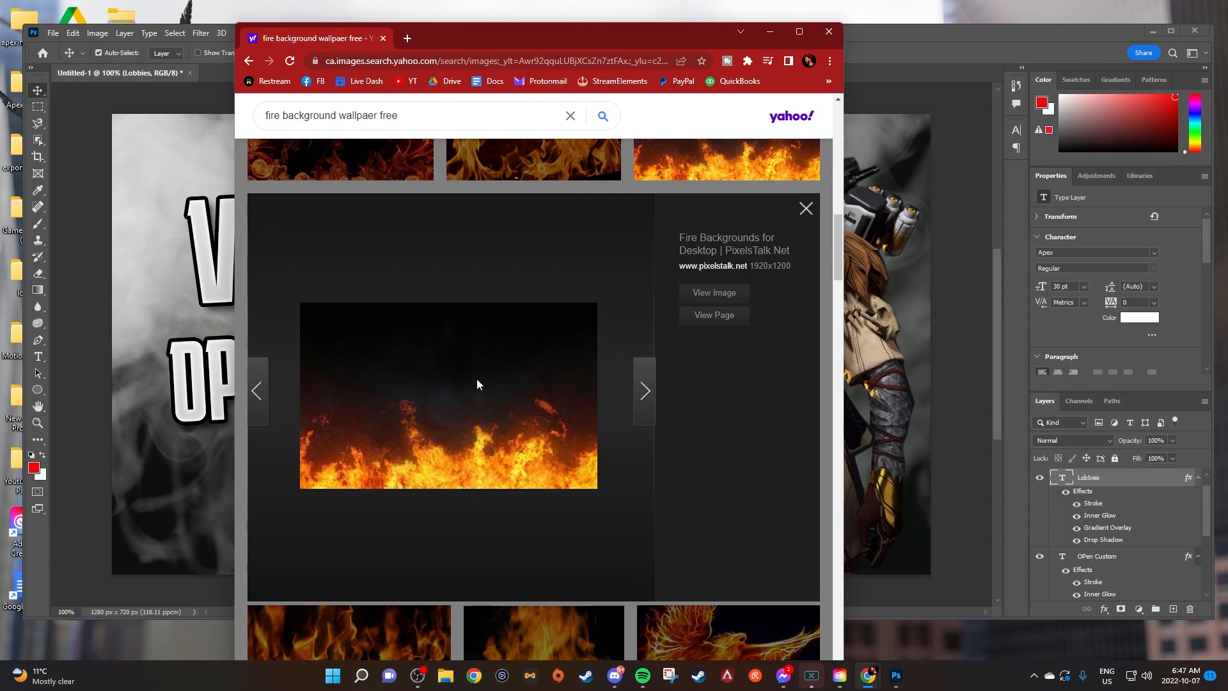
right_click(514, 369)
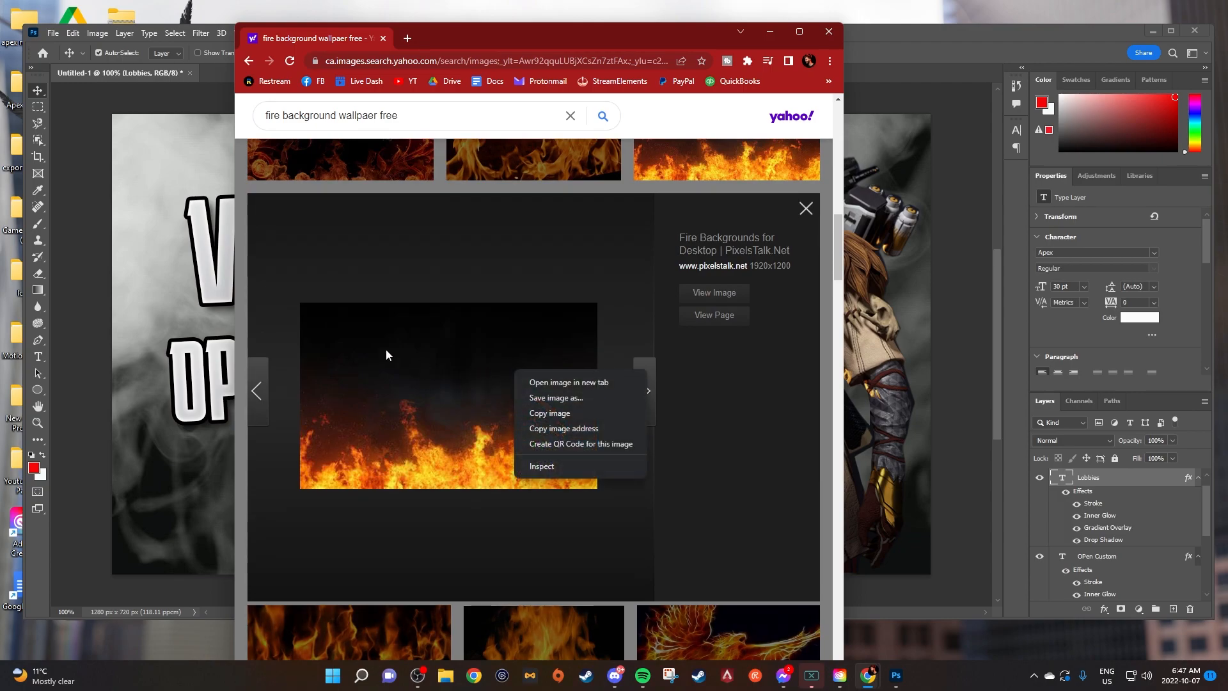
click(562, 410)
click(770, 36)
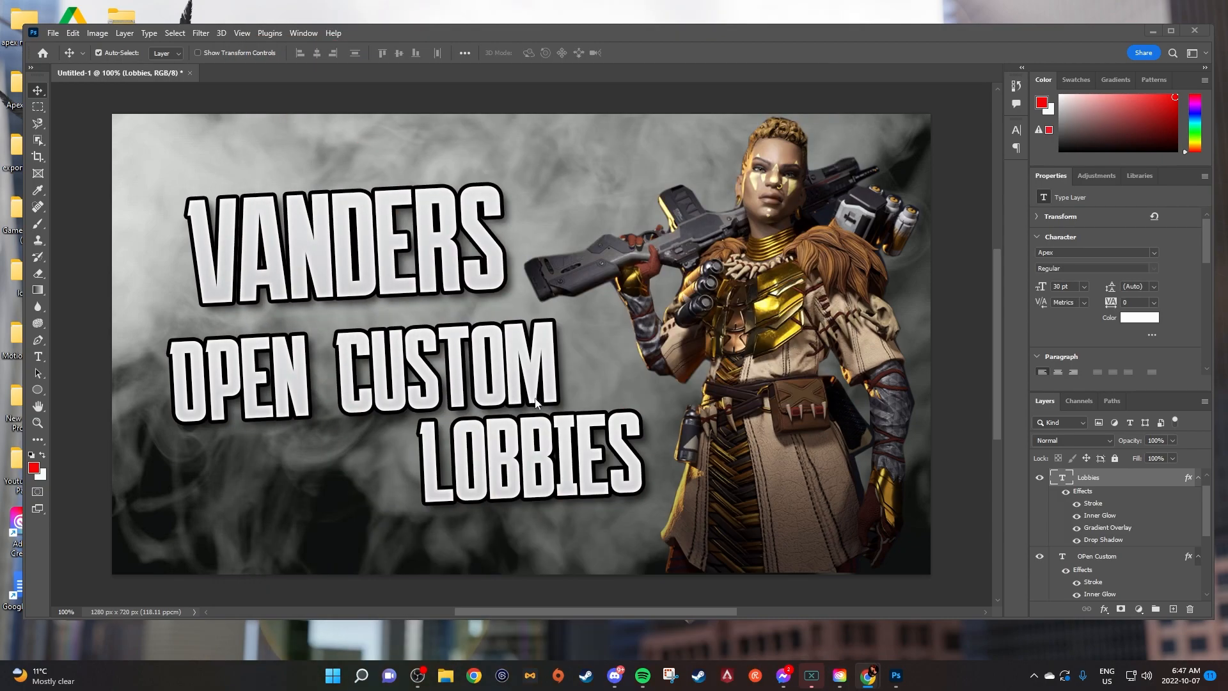
Paste the fire image above the LOBBIES text layer and move it so its flames rise from the canvas's lower edge
right_click(594, 340)
click(577, 289)
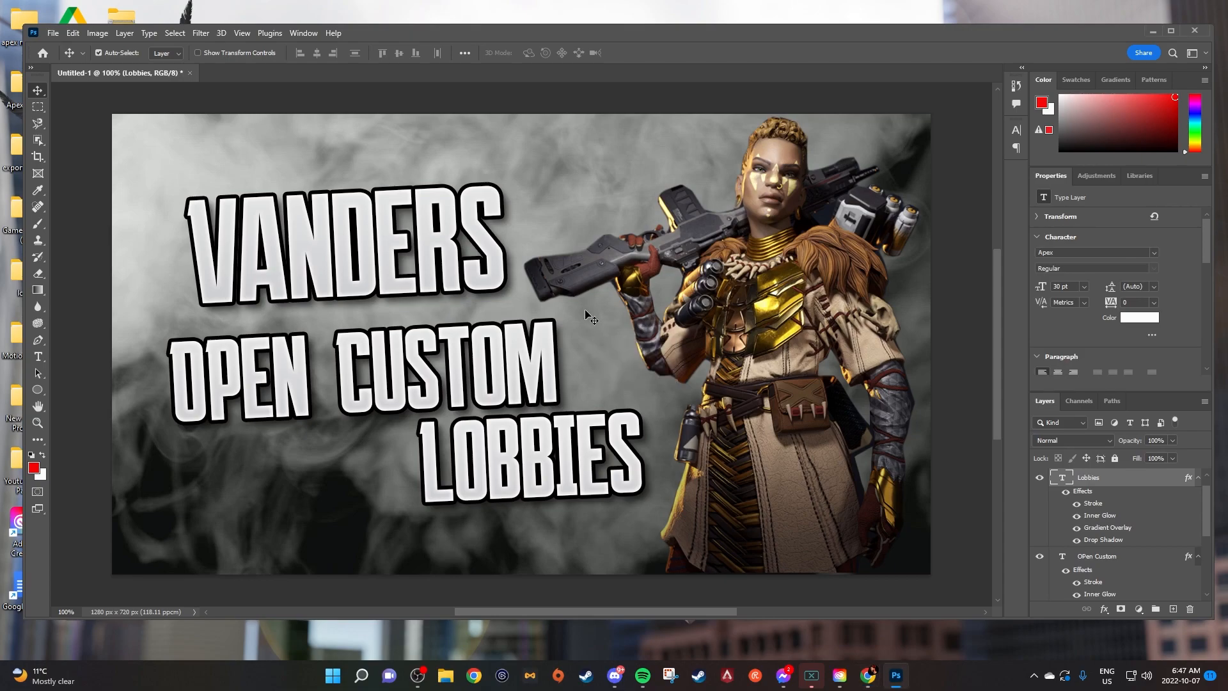
key(ctrl+v)
drag(608, 450, 581, 259)
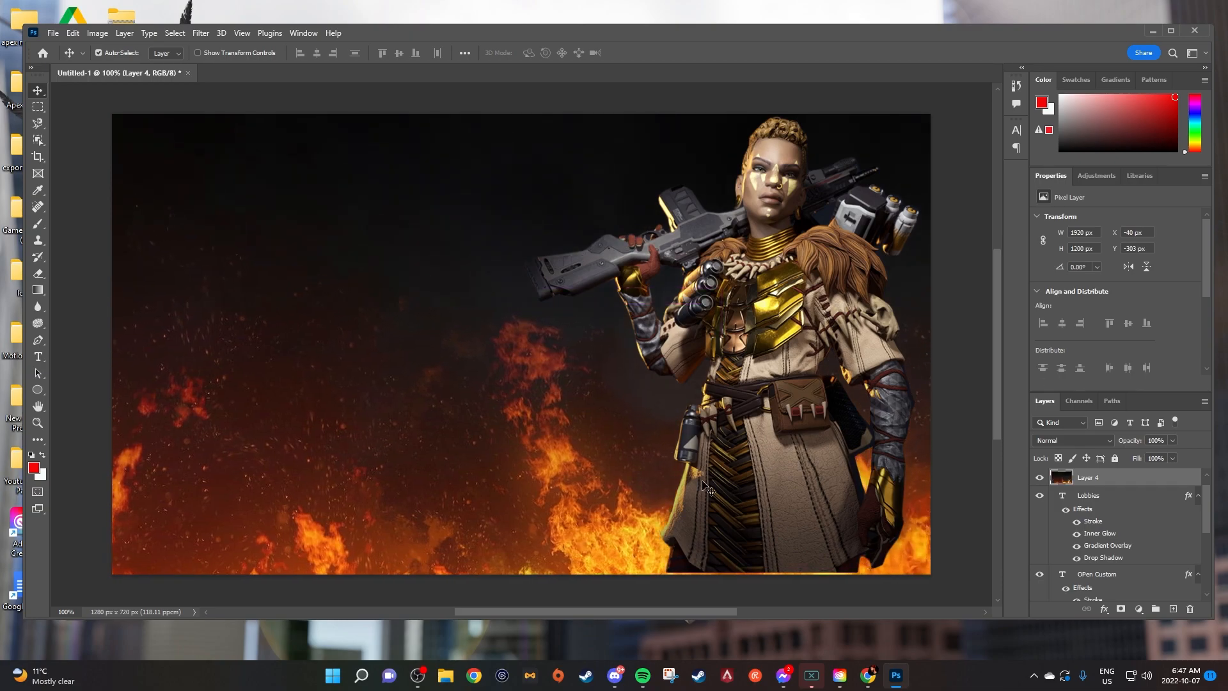
Set the fire layer's blend mode to Screen, lower the image slightly and reorder it beneath the text layers, above the smoke layer
right_click(1092, 481)
click(1119, 477)
click(1109, 440)
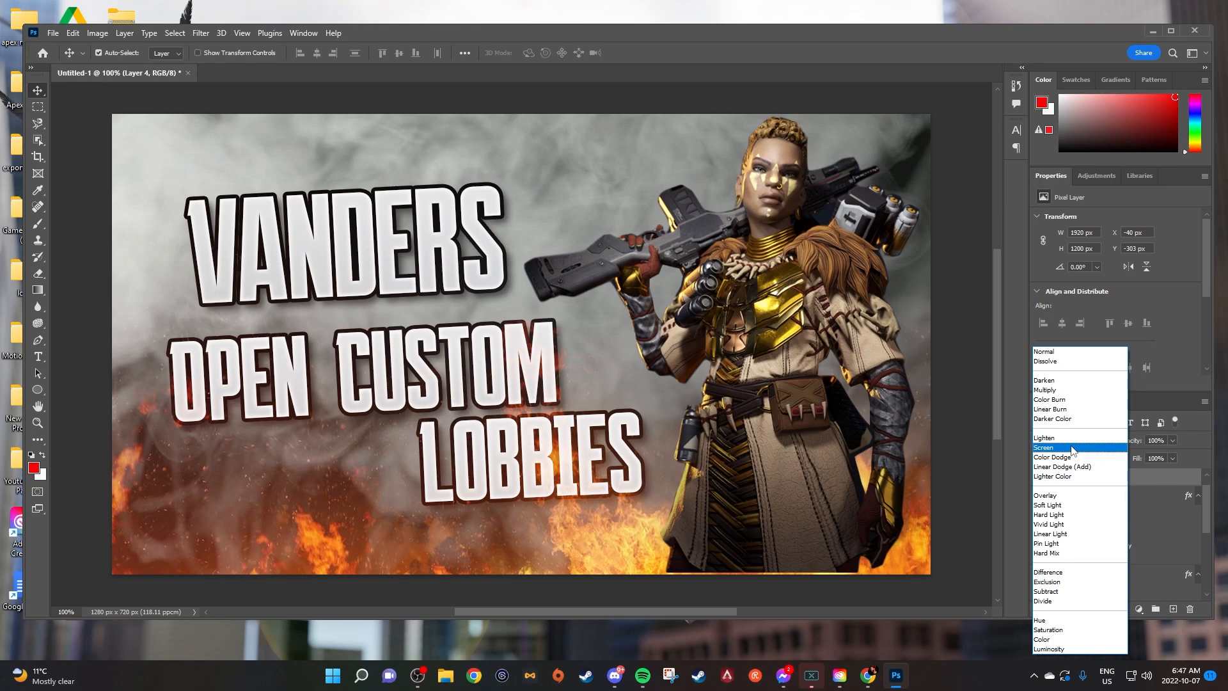
click(1072, 449)
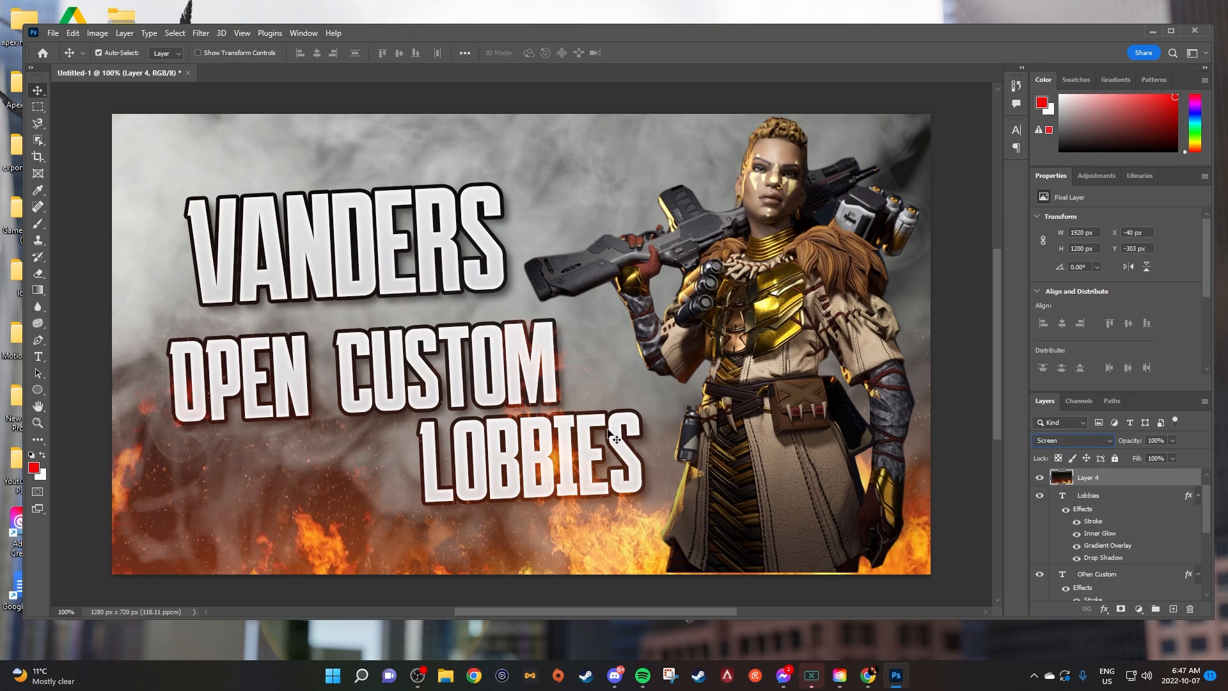
drag(340, 256, 337, 269)
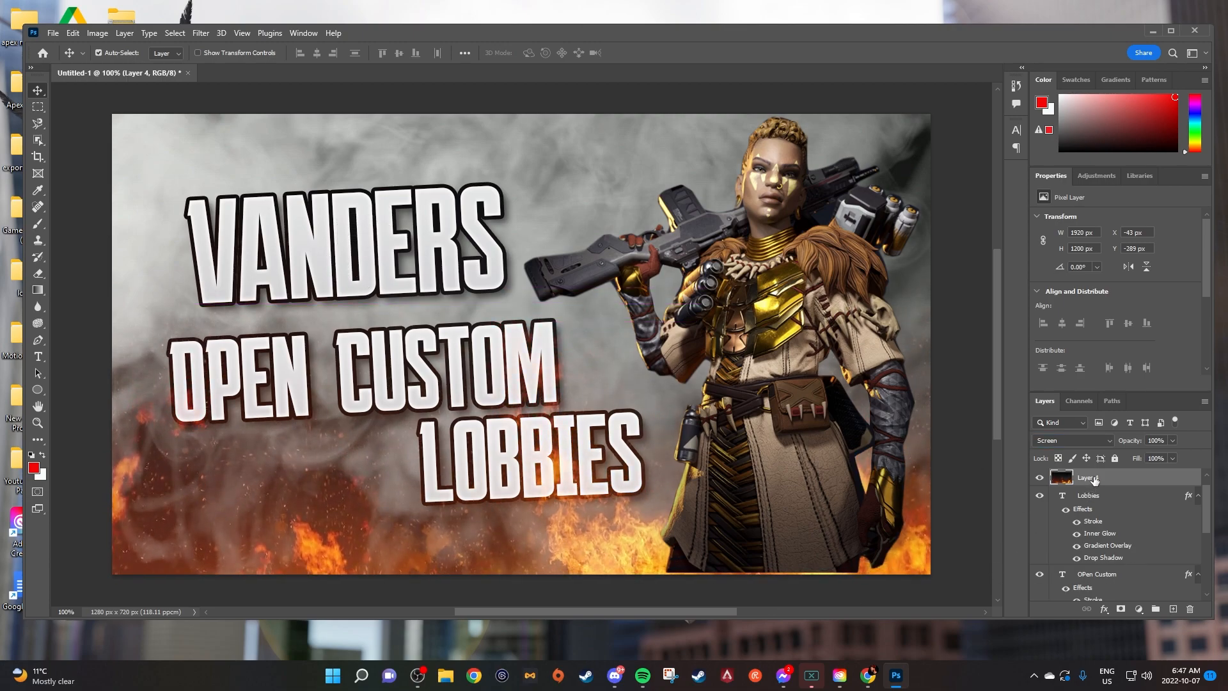
drag(1095, 479, 1118, 561)
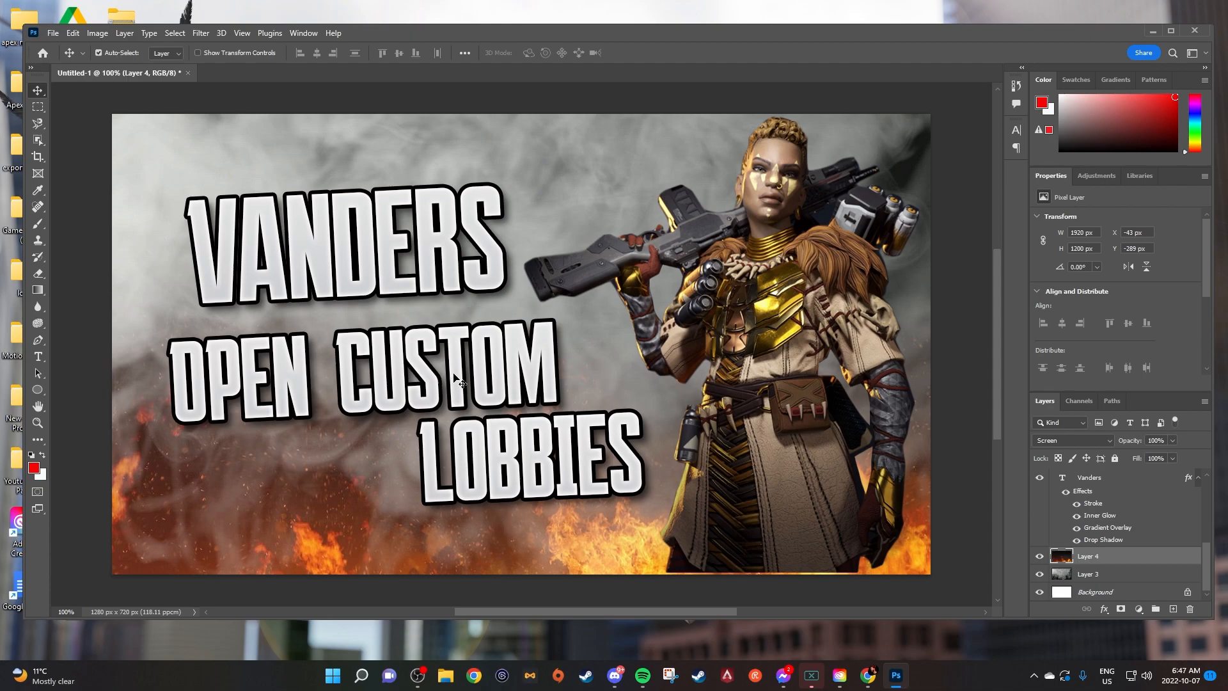
Tighten the spacing of the VANDERS, OPEN CUSTOM and LOBBIES lines and gather them into a roughly centred stack beside the character
drag(456, 355, 461, 345)
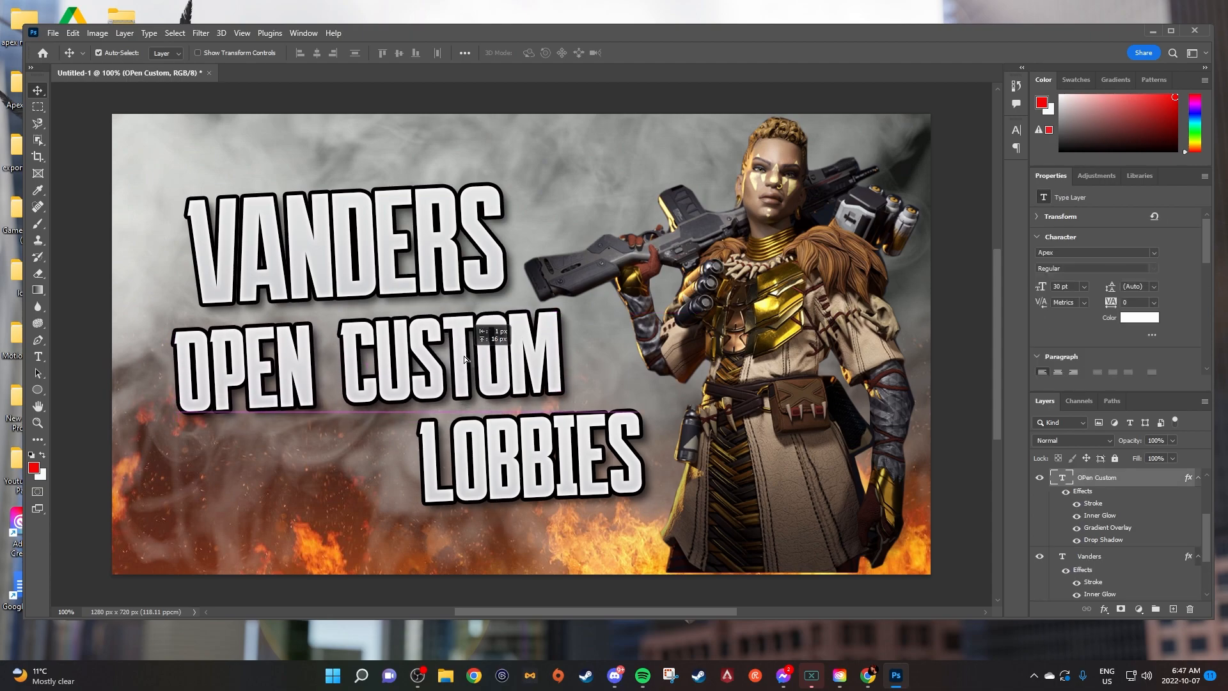
drag(390, 259, 407, 250)
drag(380, 351, 375, 352)
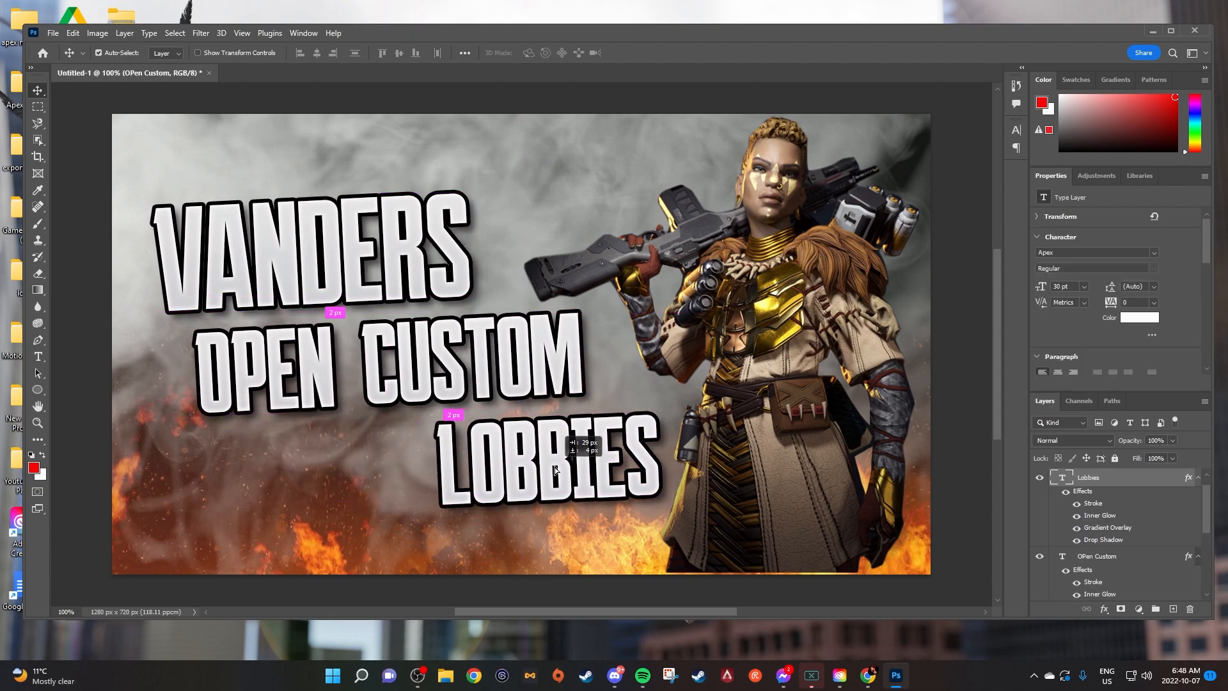
click(335, 232)
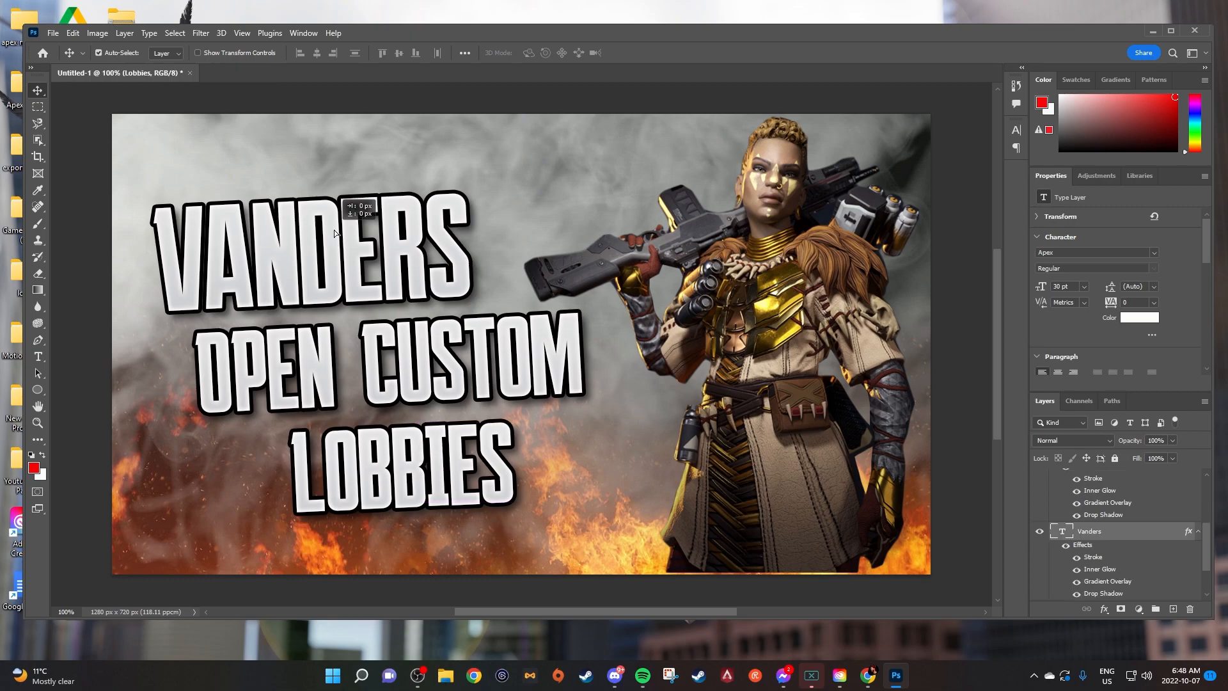
drag(335, 232, 337, 250)
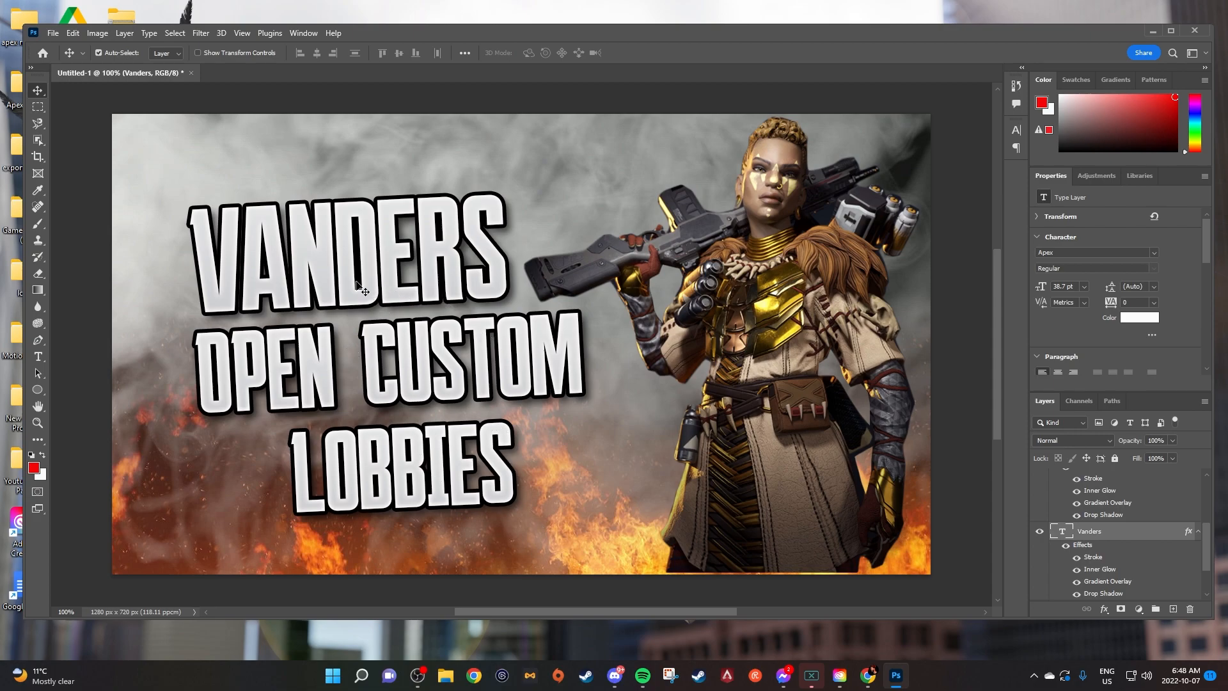
Replace the VANDERS text with "APEX LEGENDS"
double_click(332, 251)
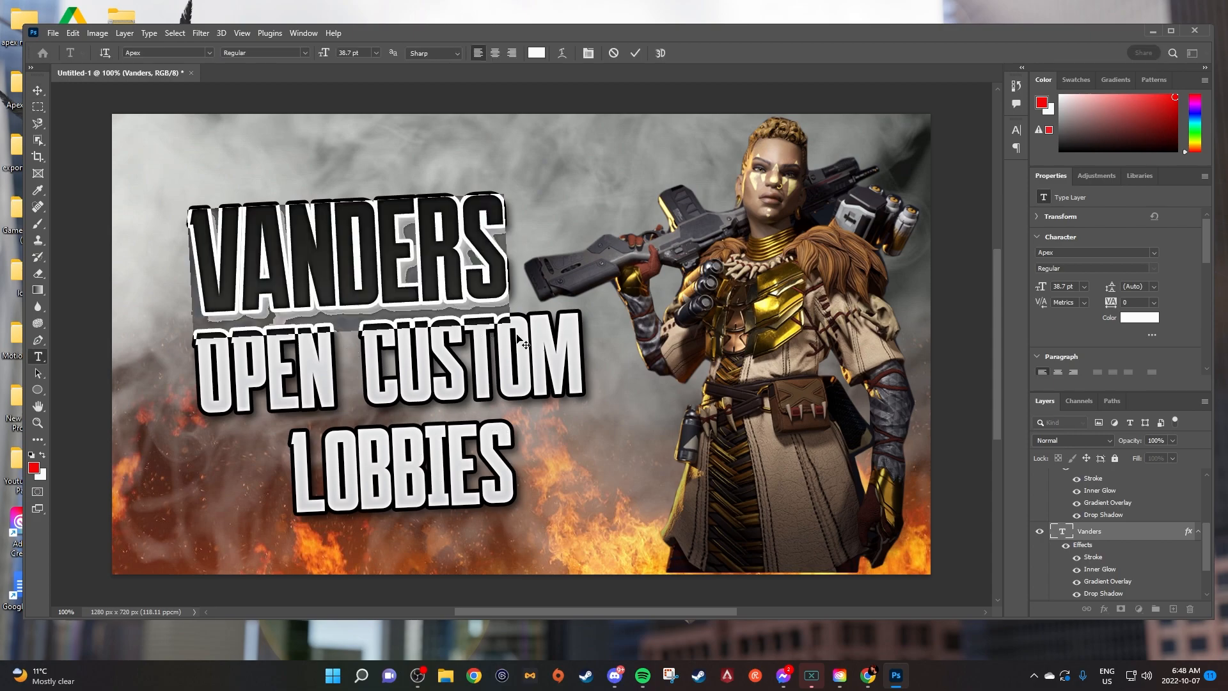
text(APEX)
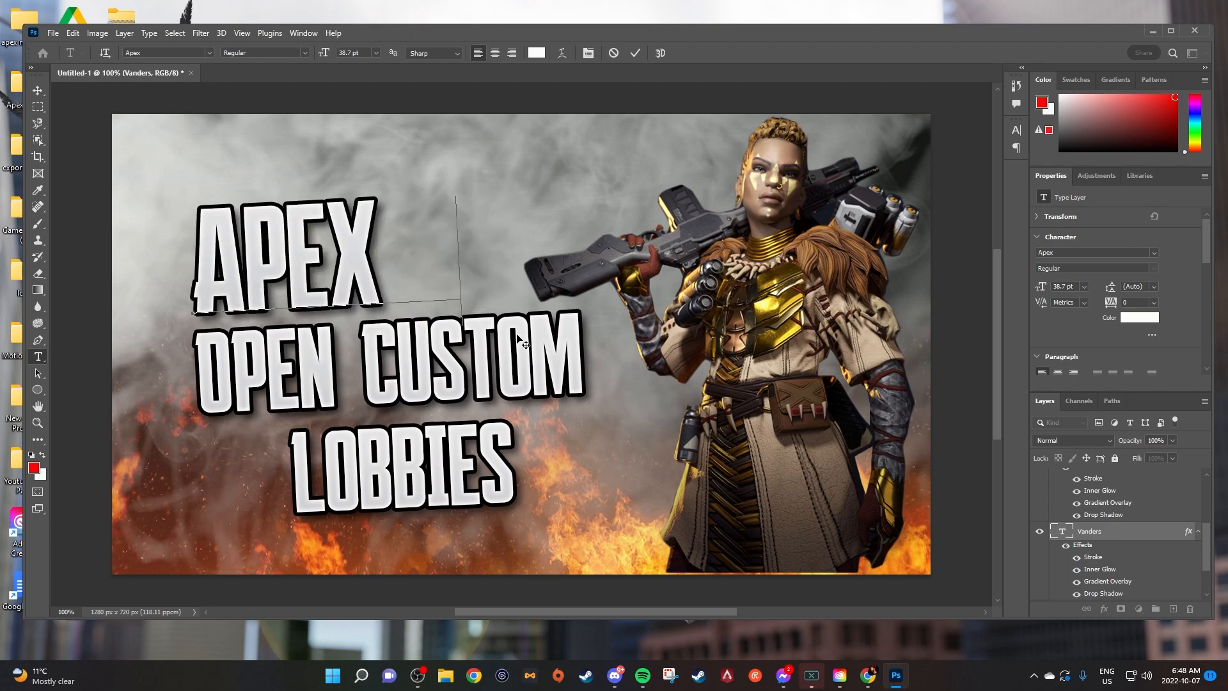
text( LEGENDS)
click(38, 90)
Move the character slightly right and down, and stack the APEX LEGENDS, OPEN CUSTOM and LOBBIES lines in the canvas's upper left
drag(465, 266, 407, 235)
drag(740, 343, 757, 360)
drag(379, 355, 376, 325)
drag(378, 231, 378, 231)
drag(372, 333, 381, 334)
drag(376, 473, 376, 436)
drag(379, 233, 379, 221)
drag(383, 336, 348, 322)
drag(409, 448, 366, 433)
drag(369, 206, 364, 206)
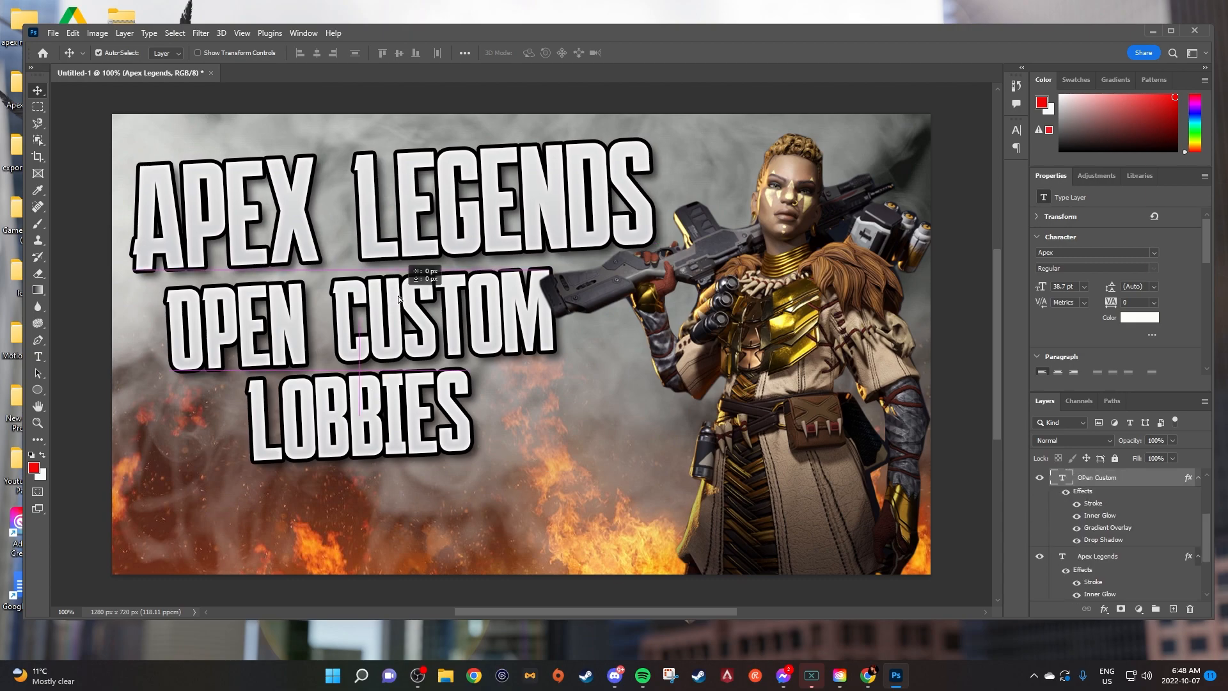
Shift the OPEN CUSTOM and LOBBIES lines slightly right and place the VANDER logo near the middle of the canvas's lower edge
drag(399, 304, 407, 306)
click(429, 405)
drag(429, 405, 436, 406)
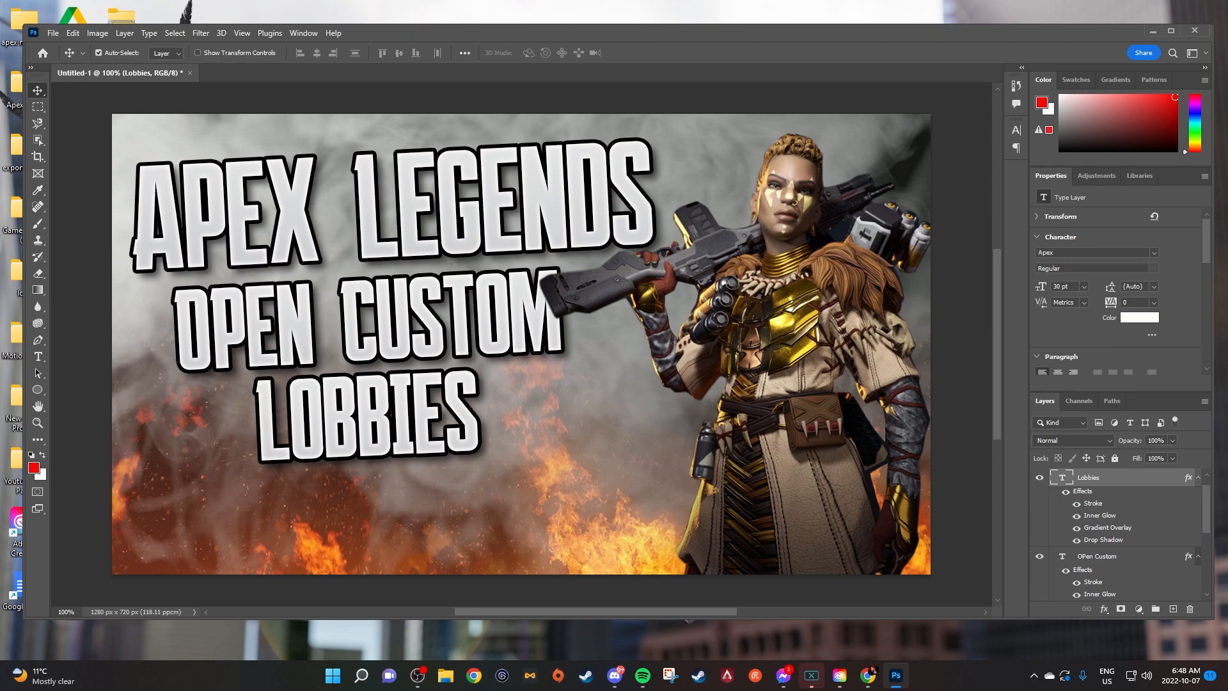
drag(420, 424, 443, 420)
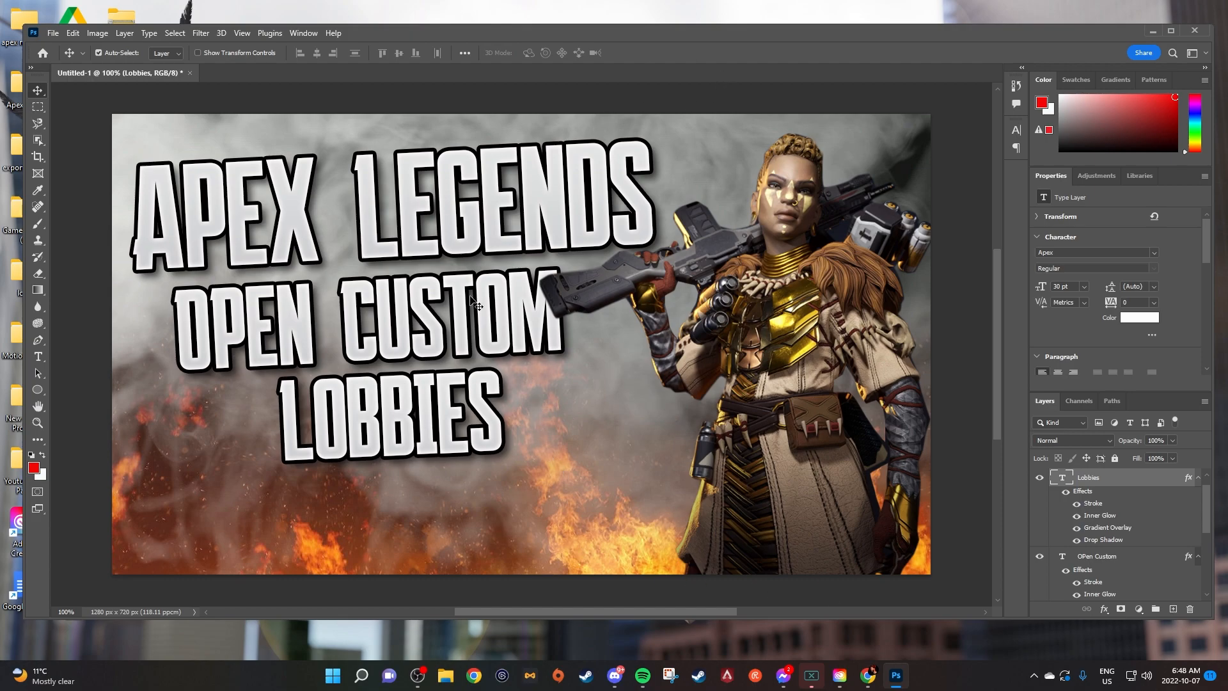
drag(185, 434, 521, 546)
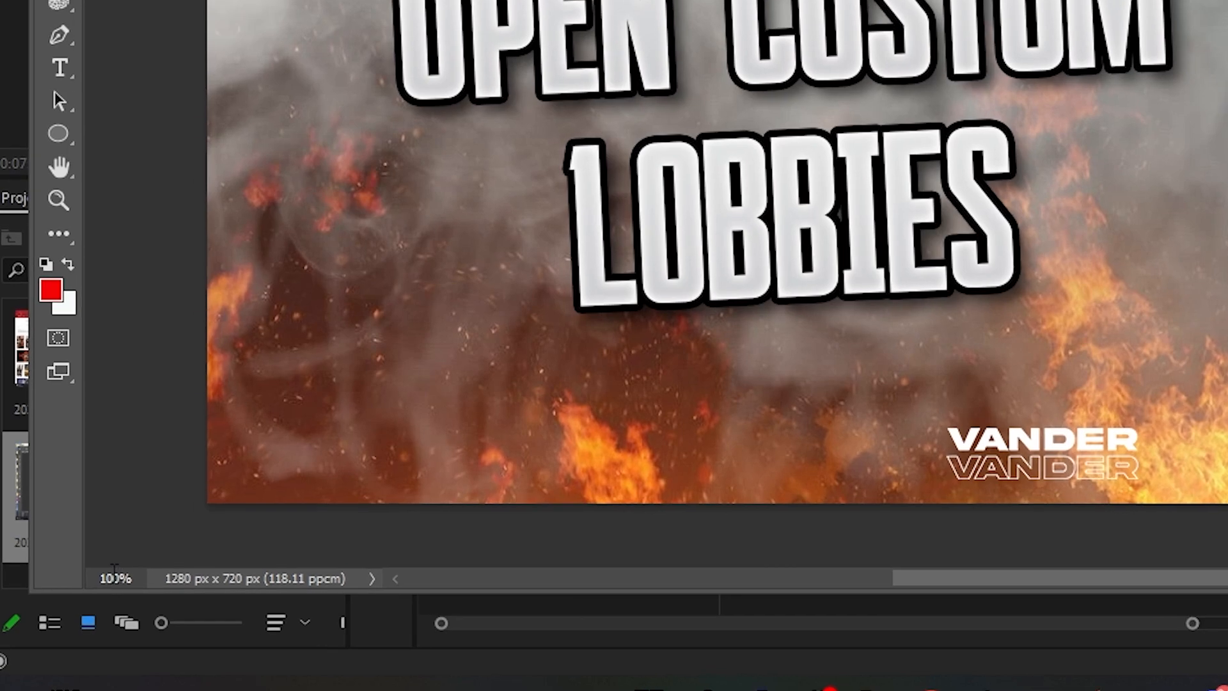
click(115, 574)
key(BackSpace)
text(2)
key(Return)
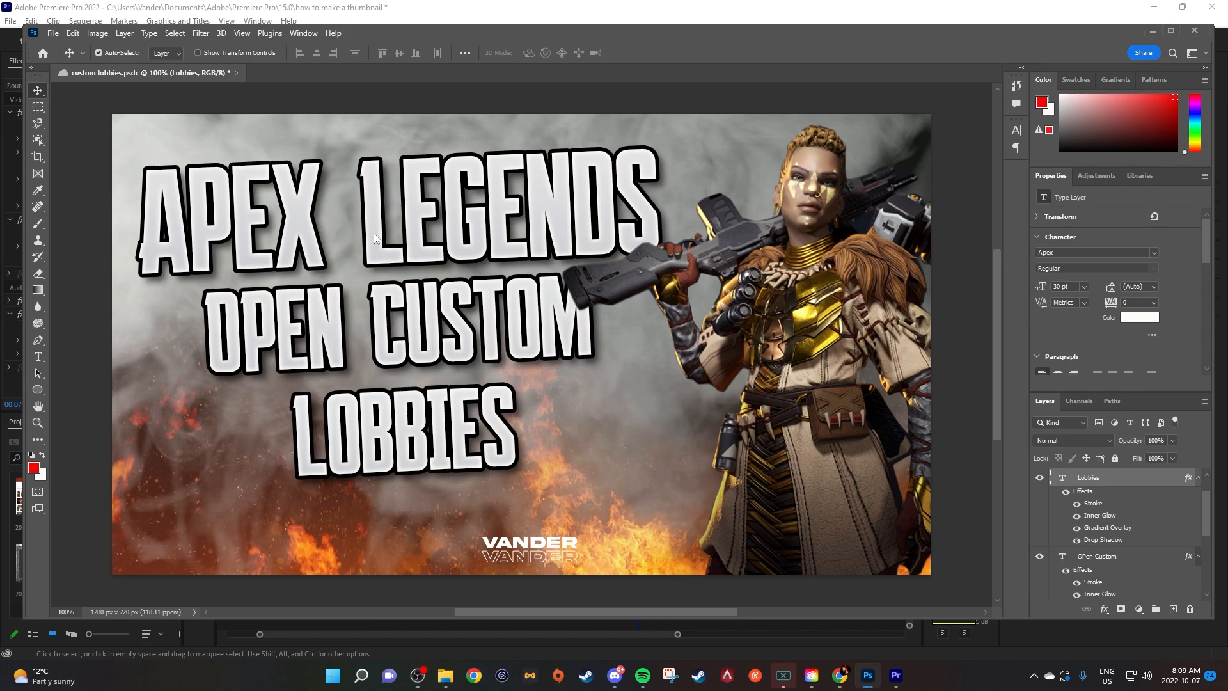
Change the text to "How to make" and "A Thumbnail", then arrange the two lines as a tight stack in the canvas's upper left
double_click(432, 232)
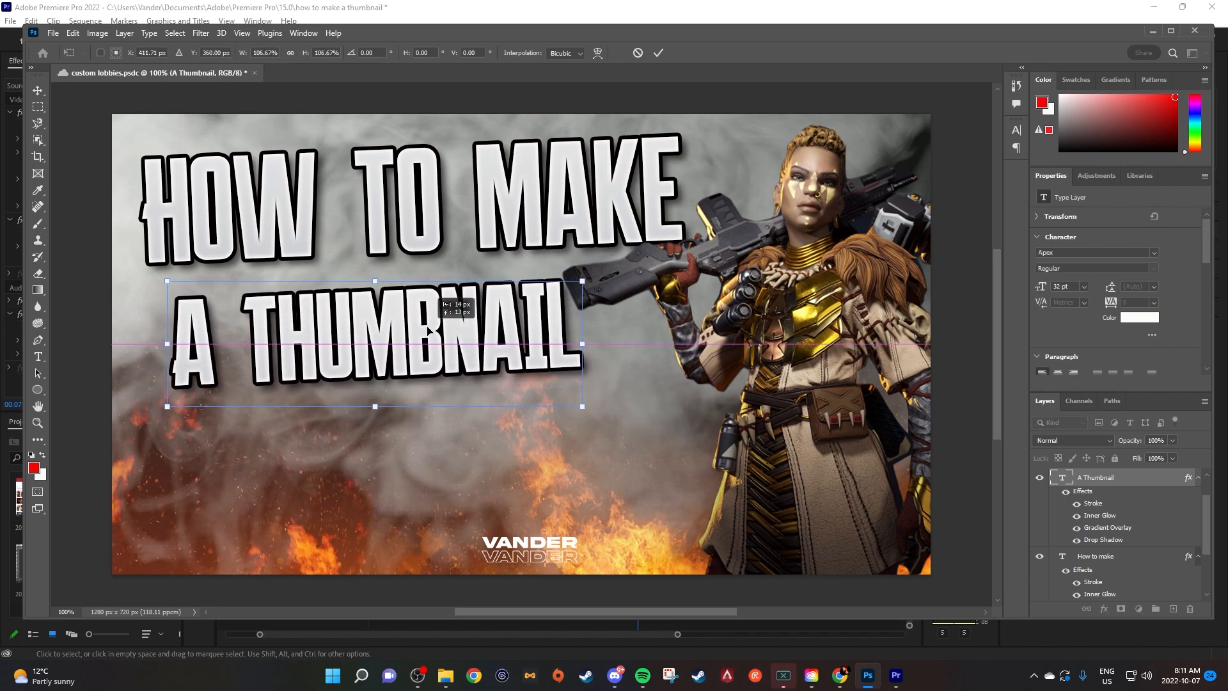
drag(377, 218, 371, 224)
click(40, 90)
drag(448, 371, 438, 459)
mouse_move(438, 242)
mouse_down()
mouse_move(422, 366)
mouse_move(440, 230)
mouse_up()
drag(479, 412, 452, 291)
drag(399, 228, 386, 219)
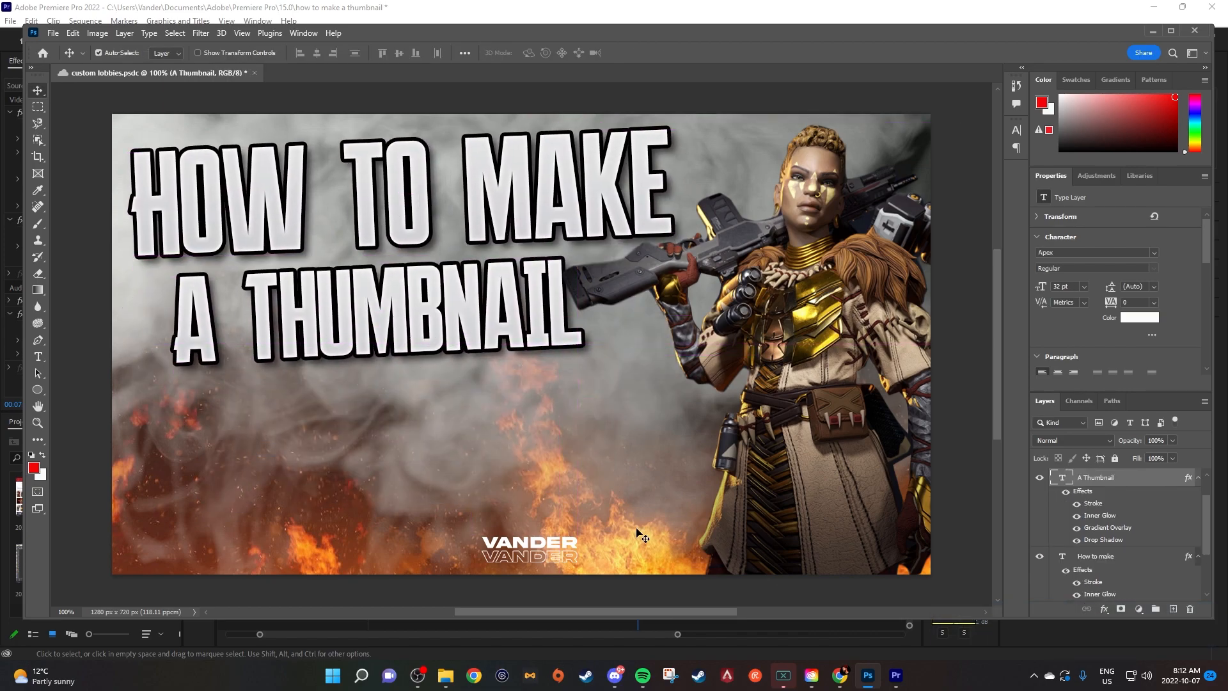
key(Return)
Save the custom lobbies.psdc document
drag(63, 612, 58, 612)
text(10)
key(Return)
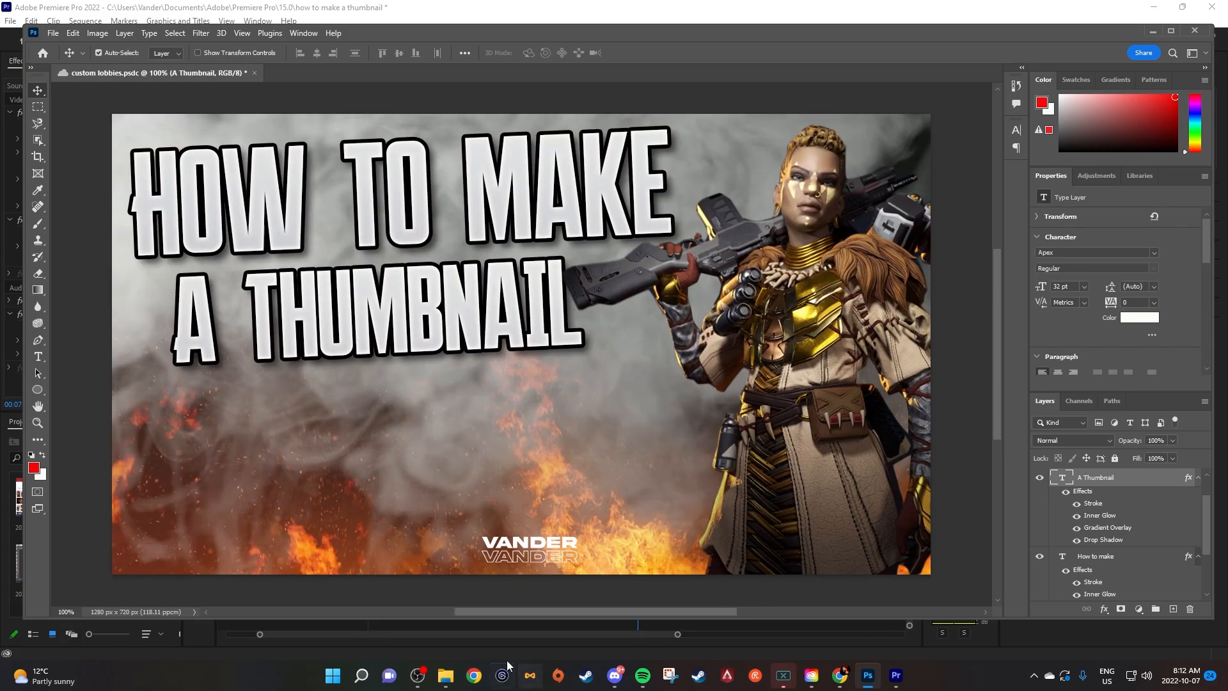
key(ctrl+s)
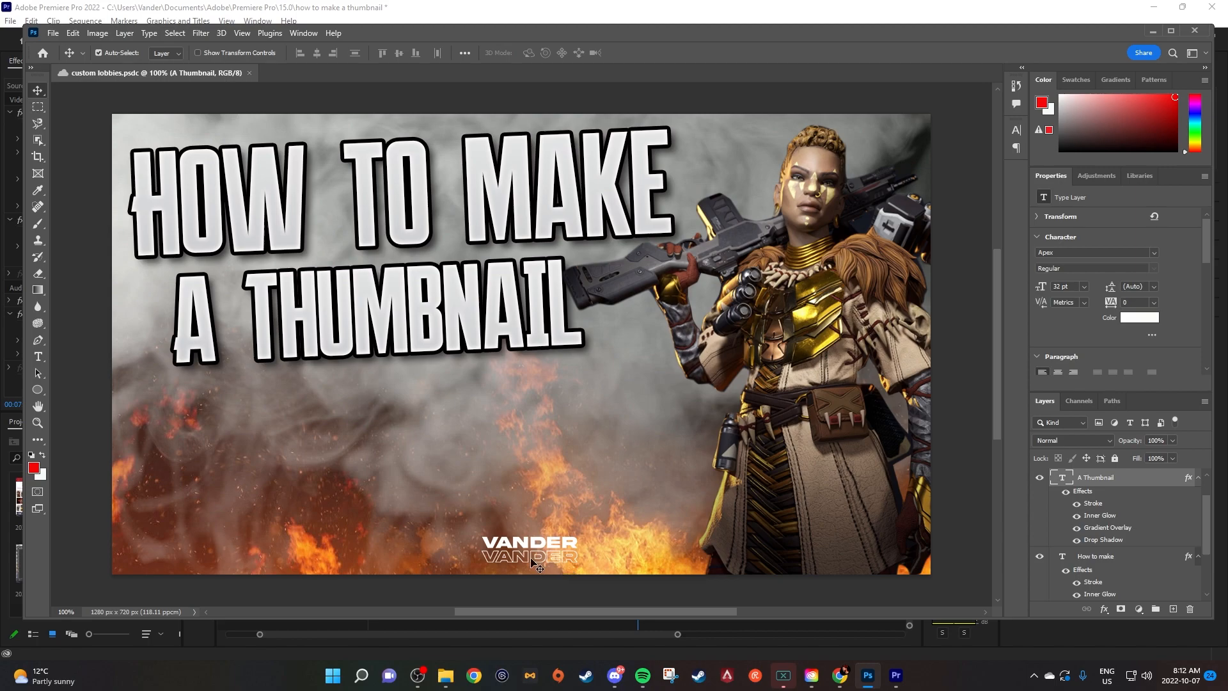